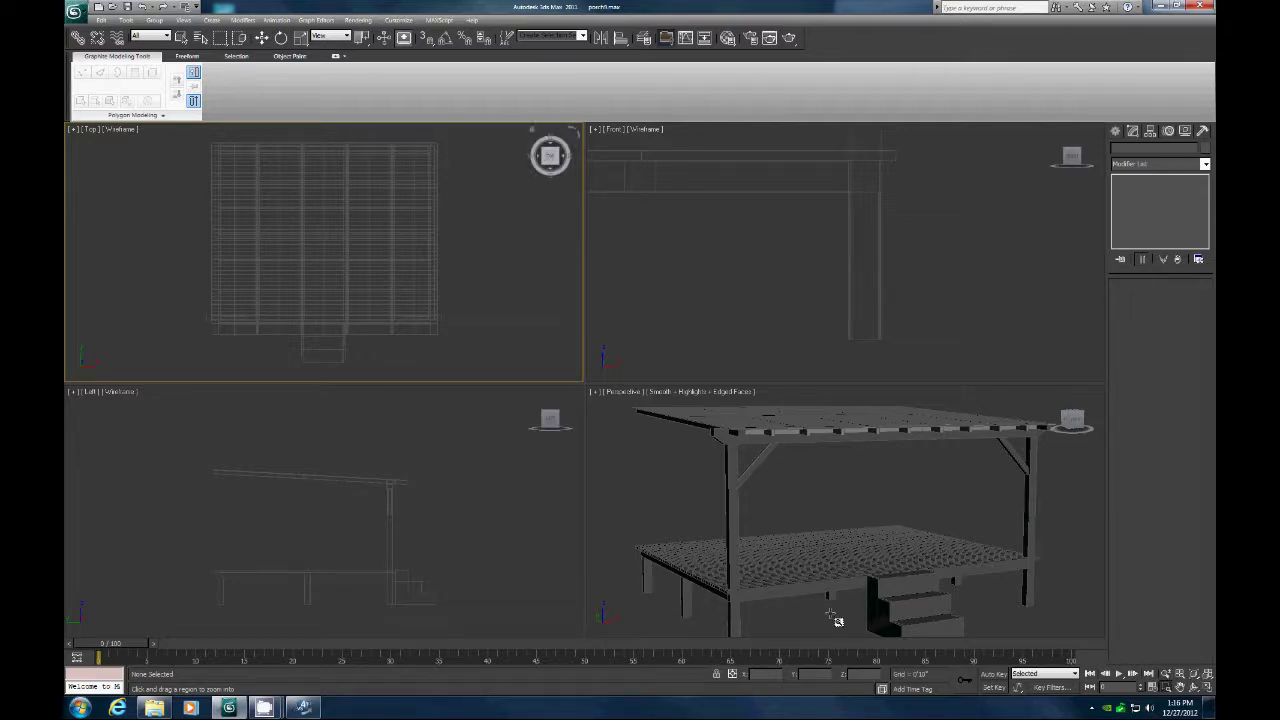
Create a box in the Front view with a length of 3', a width of 2' and a height of 1.
left_click(1115, 133)
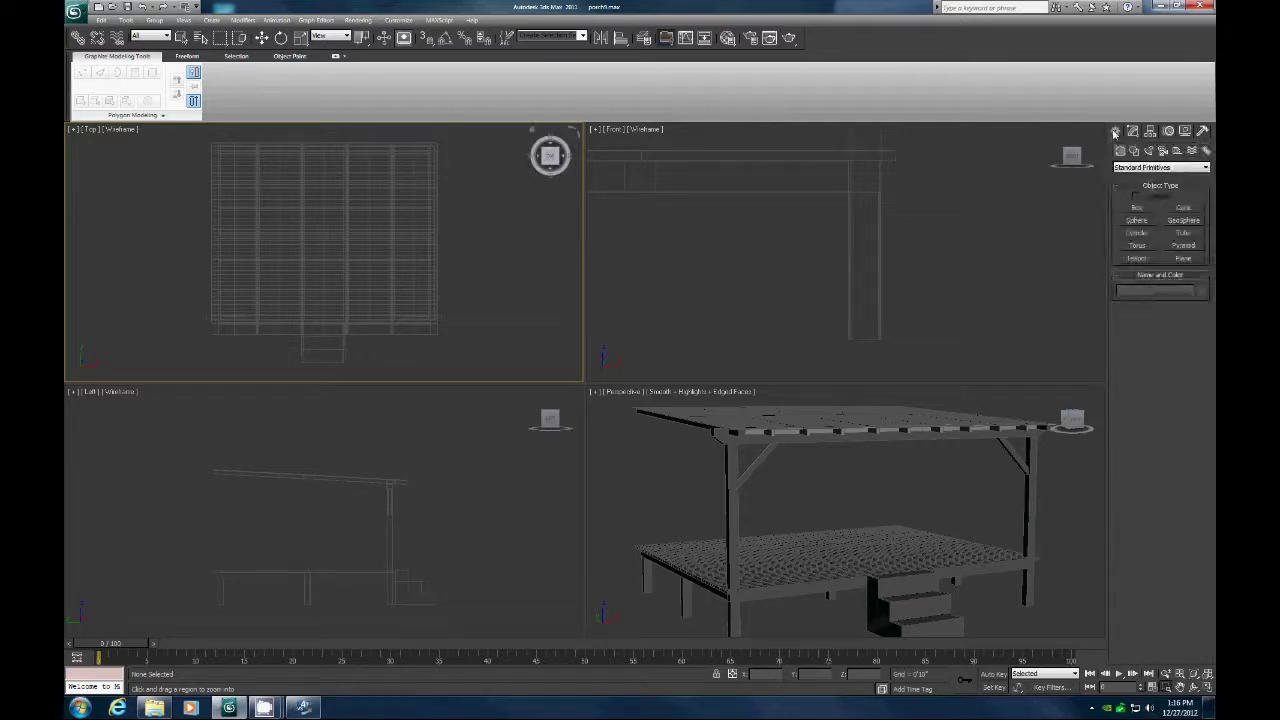
left_click(1137, 207)
left_click_drag(661, 227, 632, 177)
left_click_drag(672, 250, 737, 335)
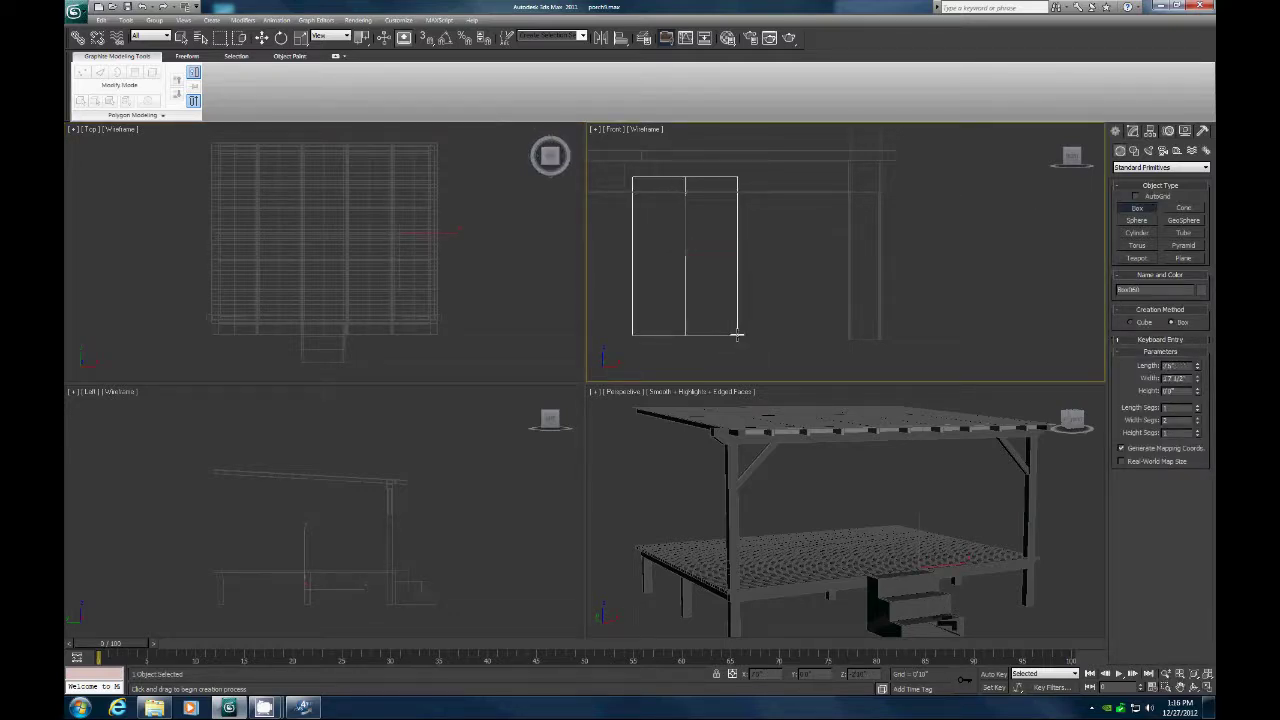
left_click(736, 326)
left_click_drag(1198, 367, 1187, 368)
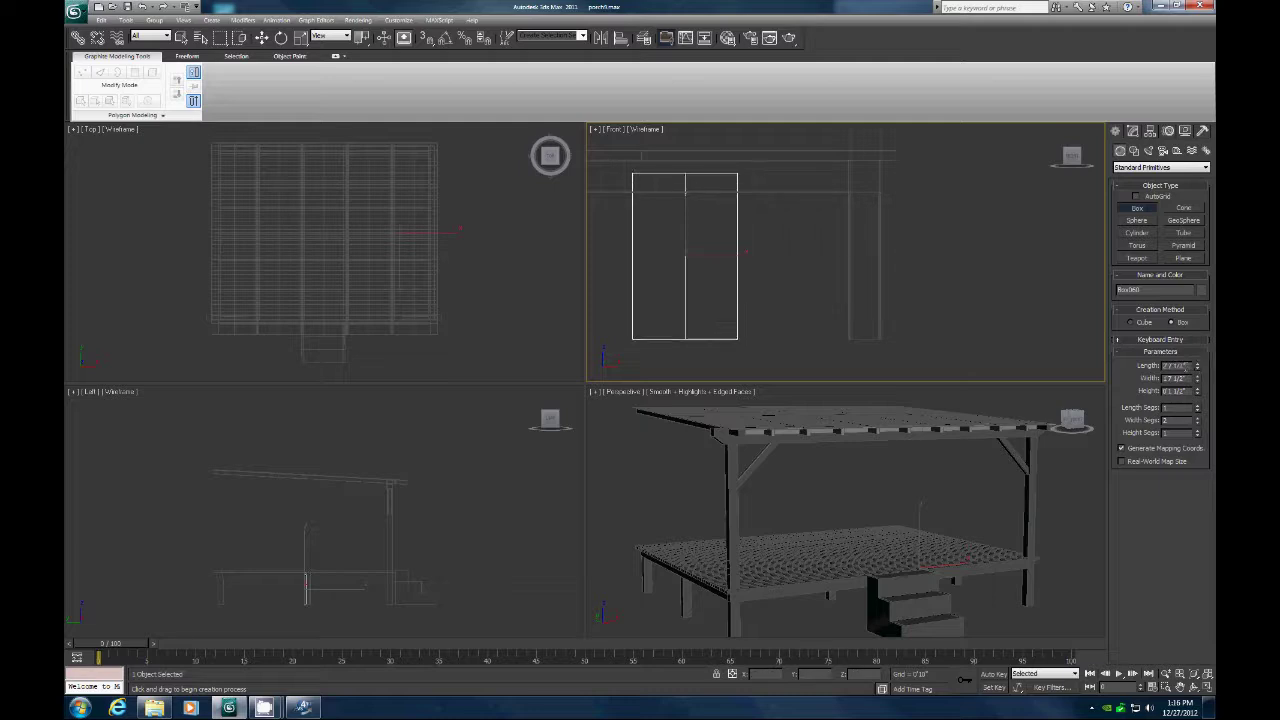
left_click(1187, 368)
type("3'")
key("Return")
key("Tab")
type("2'")
key("Return")
key("Tab")
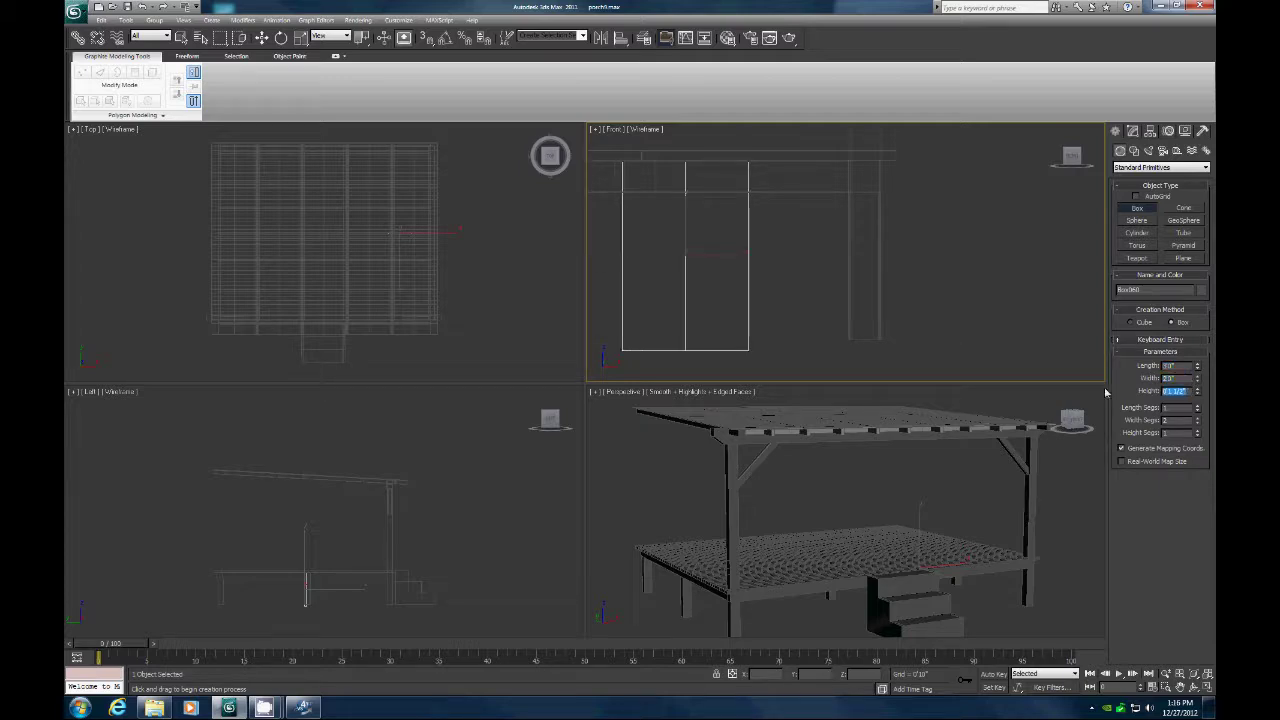
type("1")
key("Return")
Move the box to the deck's front-left corner, with its top edge just beneath the deck boards.
left_click(261, 37)
left_click(398, 207)
left_click_drag(398, 207, 223, 280)
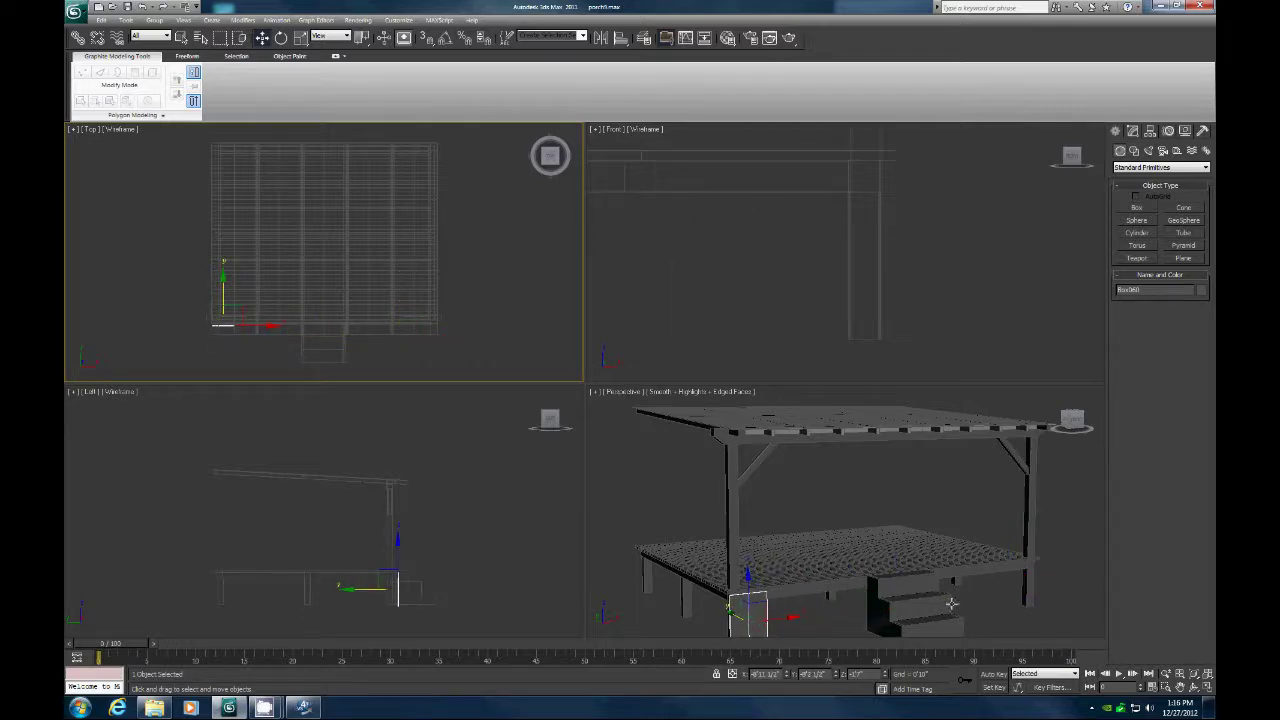
left_click(1207, 674)
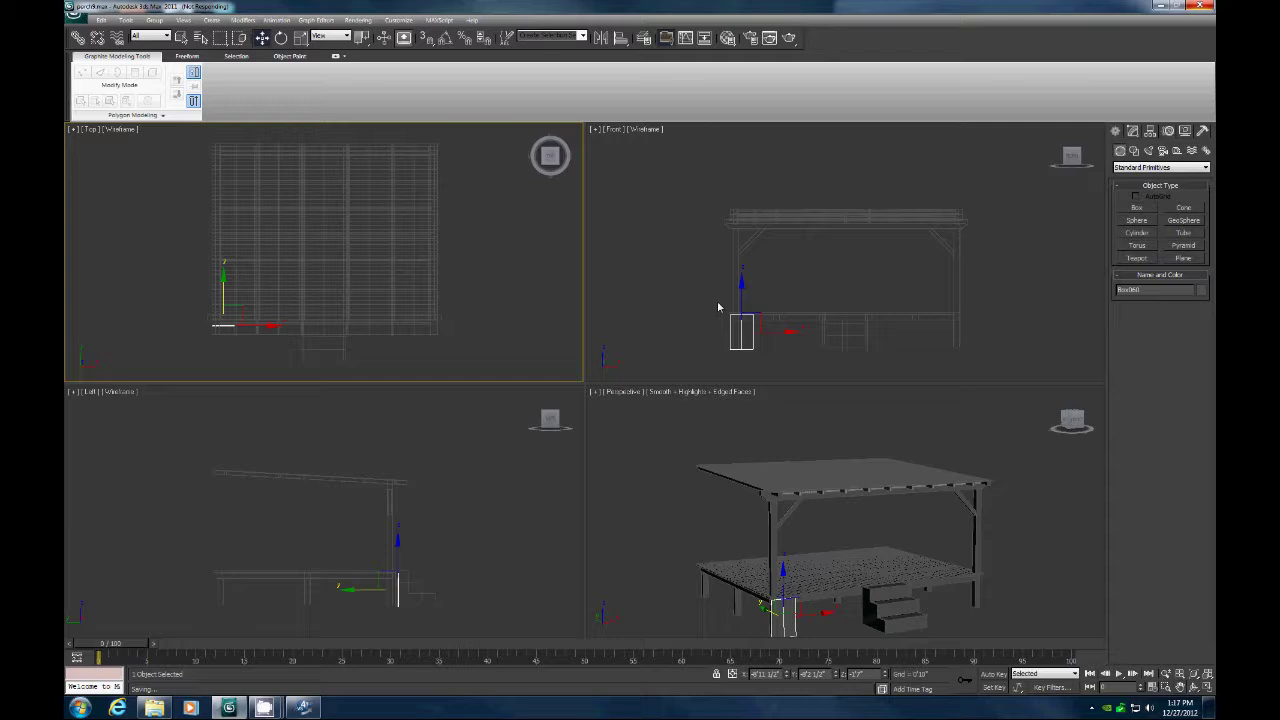
key("ctrl+w")
left_click_drag(717, 301, 764, 362)
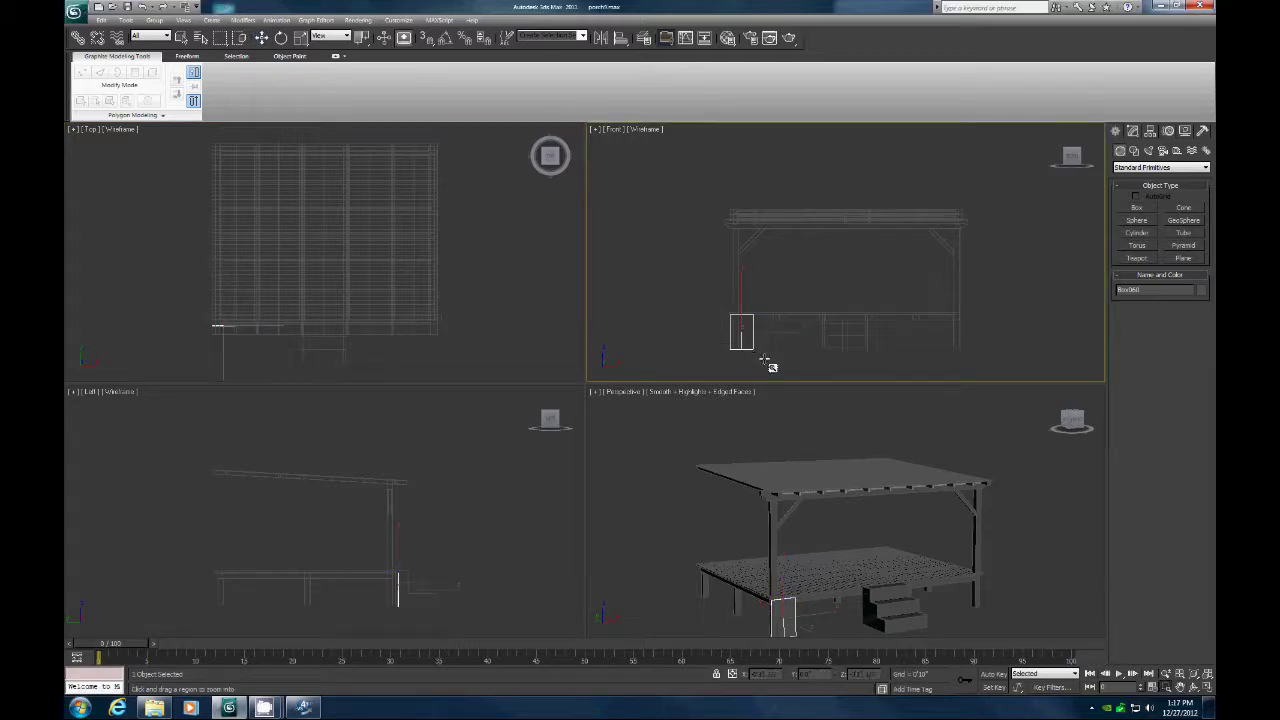
left_click(261, 37)
left_click_drag(880, 259, 879, 261)
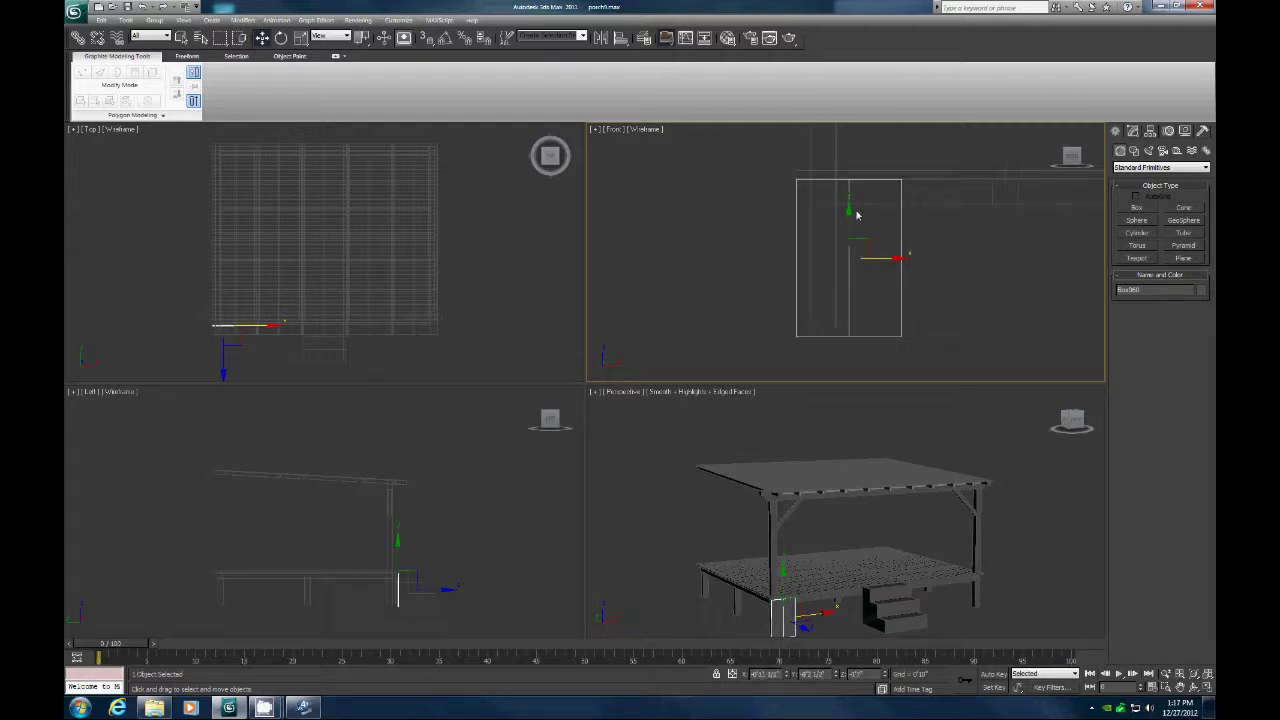
mouse_move(849, 204)
left_mouse_down()
mouse_move(848, 218)
mouse_move(856, 210)
left_mouse_up()
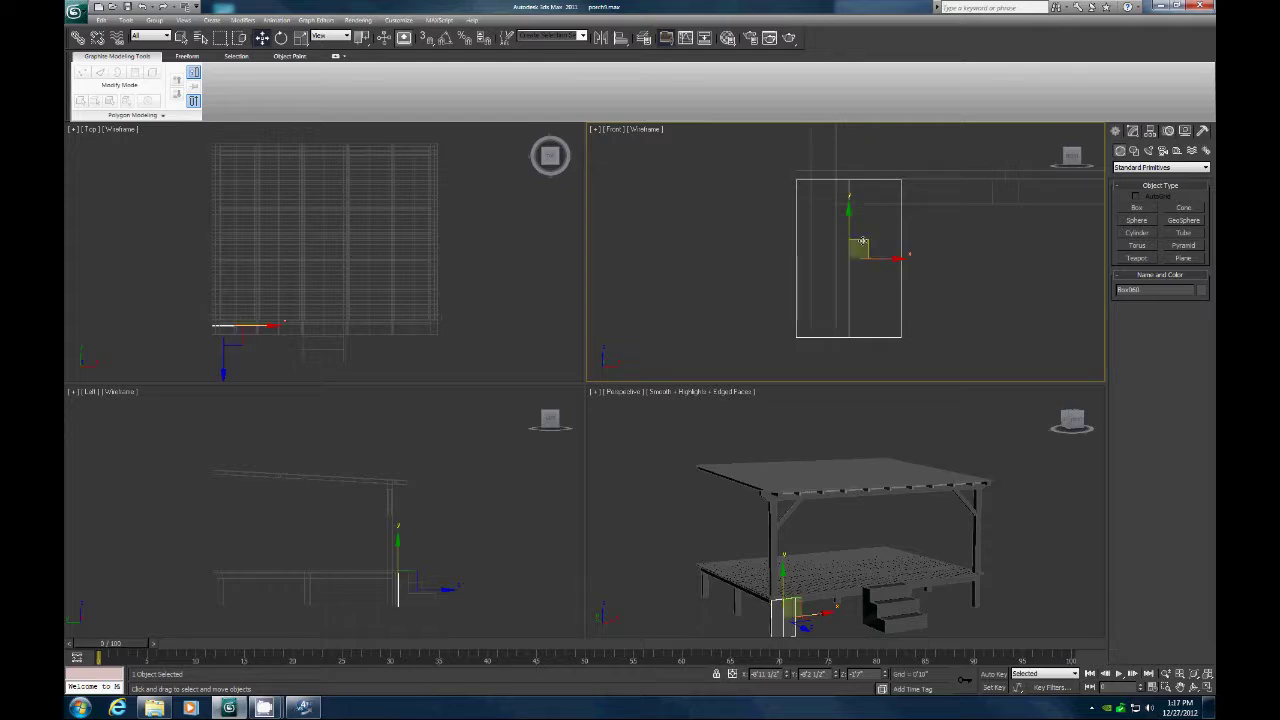
Convert the box to an editable poly.
right_click(863, 242)
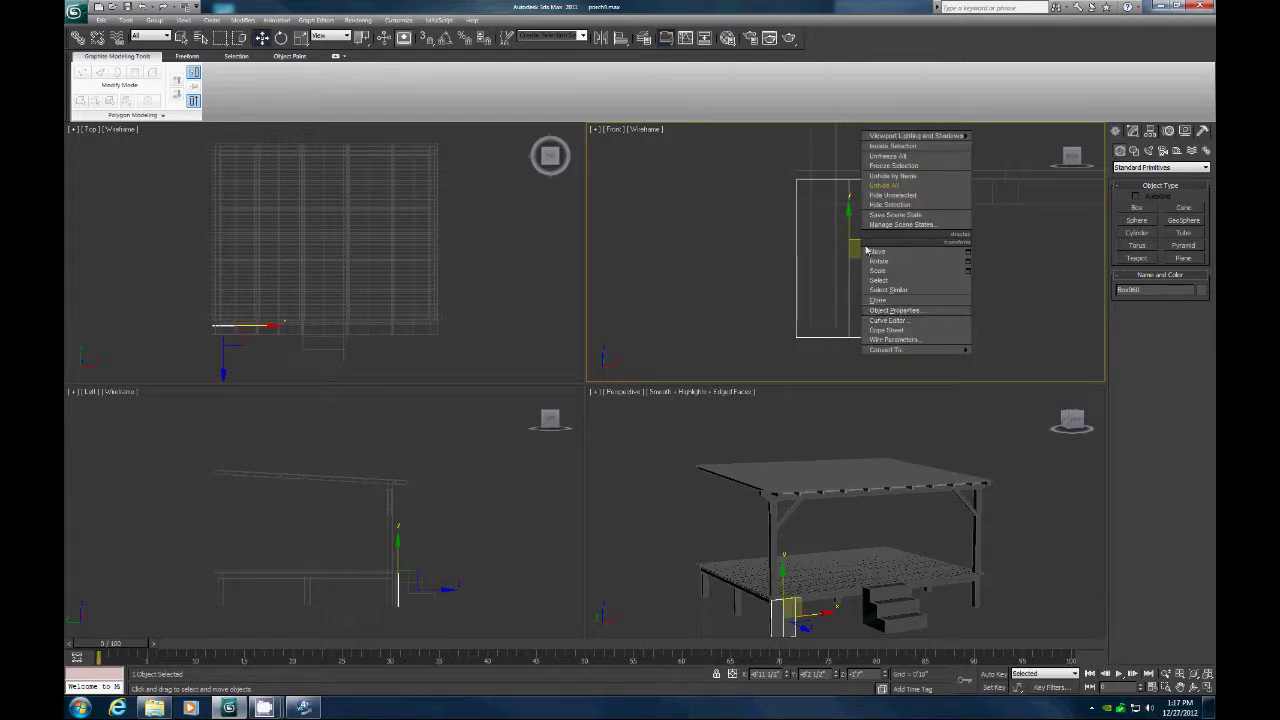
mouse_move(876, 352)
left_click(1015, 360)
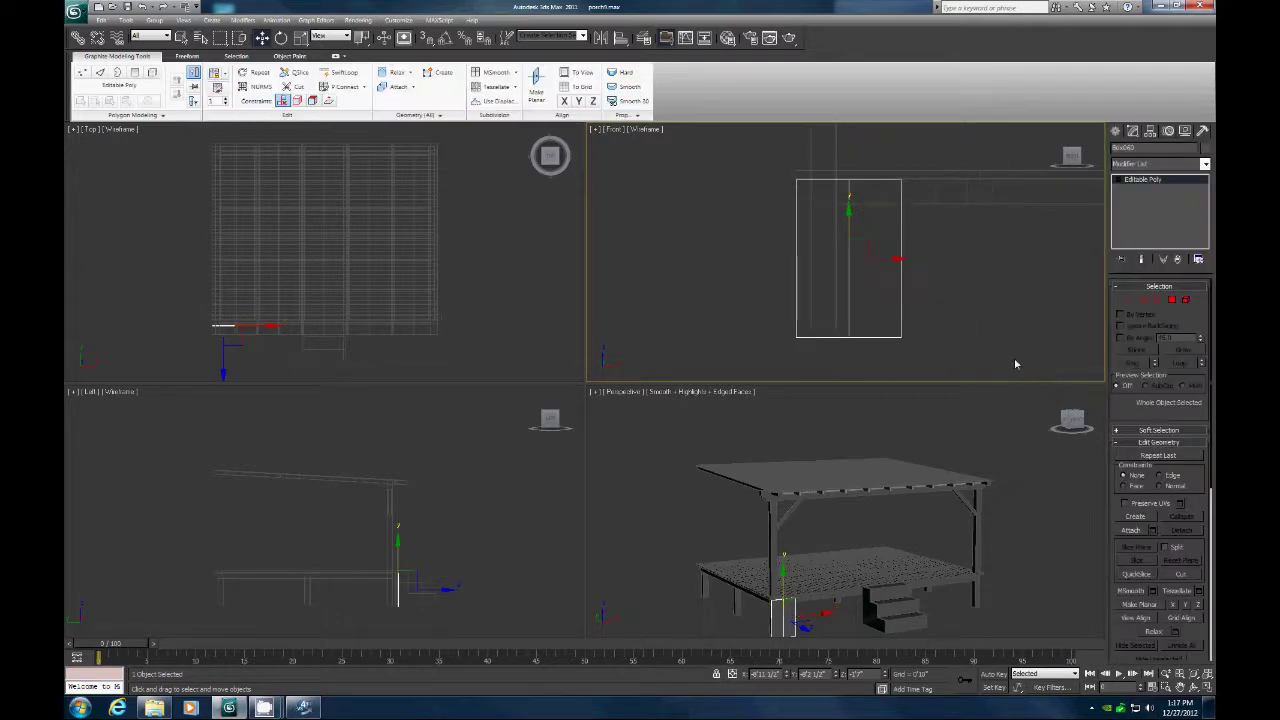
Chamfer the panel's vertical centre edges slightly to form a narrow strip down the middle.
key("2")
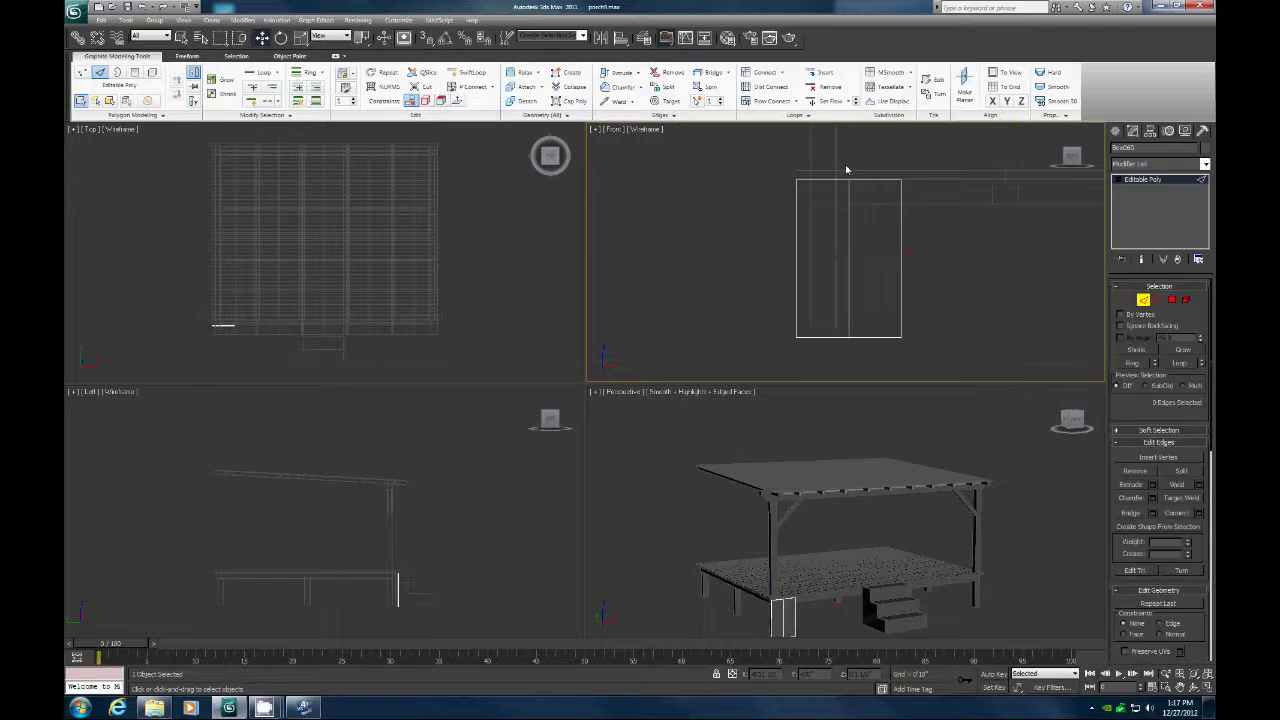
left_click_drag(840, 161, 859, 360)
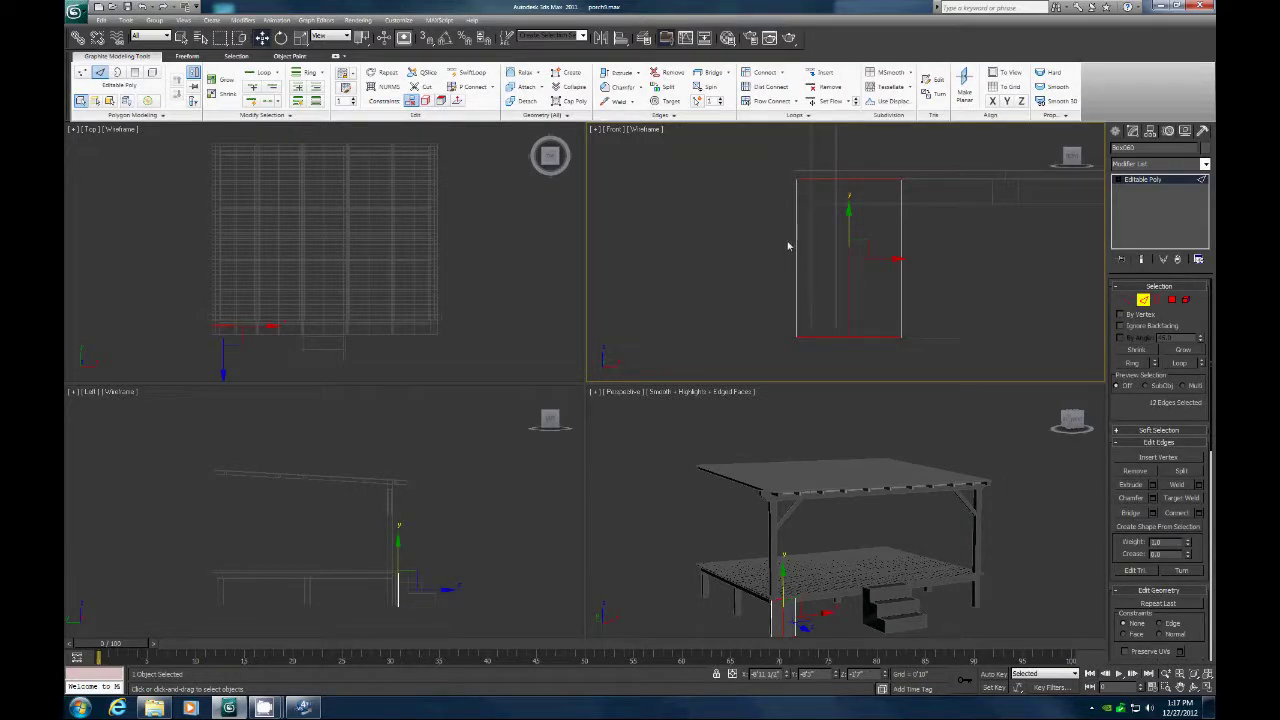
left_click_drag(929, 166, 872, 340)
left_click_drag(907, 244, 882, 369, "alt")
key("z")
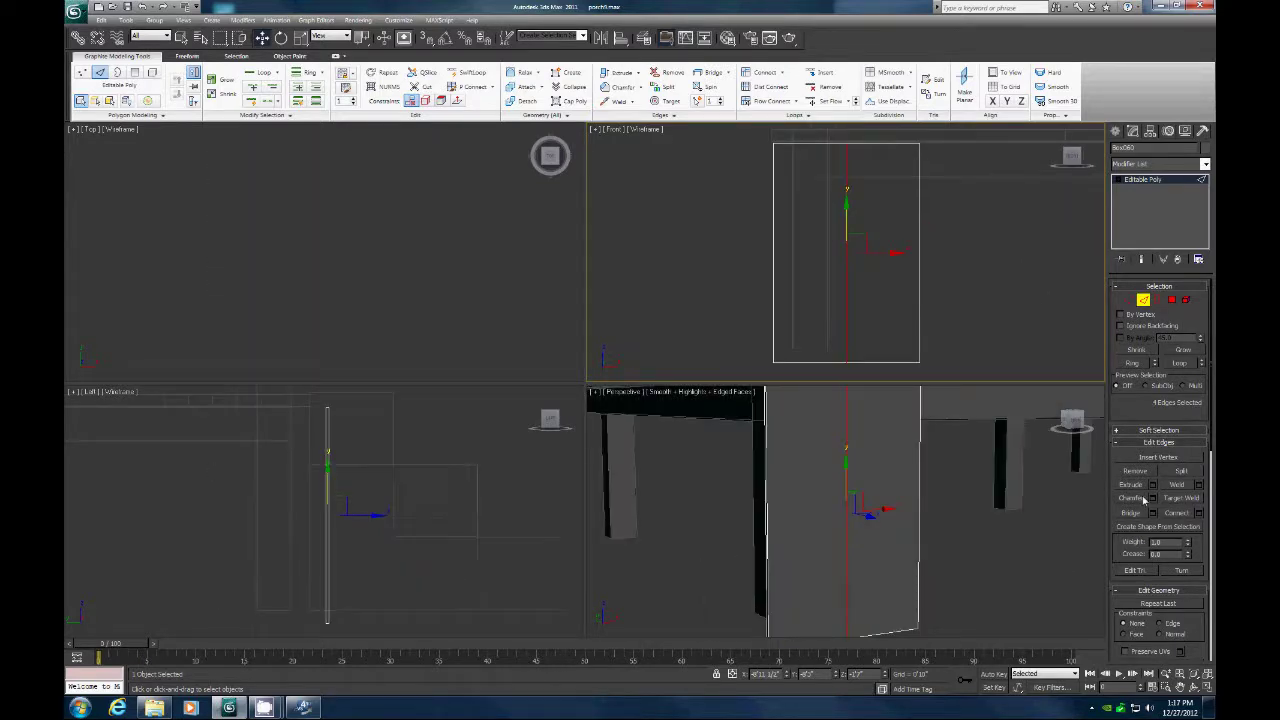
left_click(1131, 497)
left_click_drag(847, 485, 848, 485)
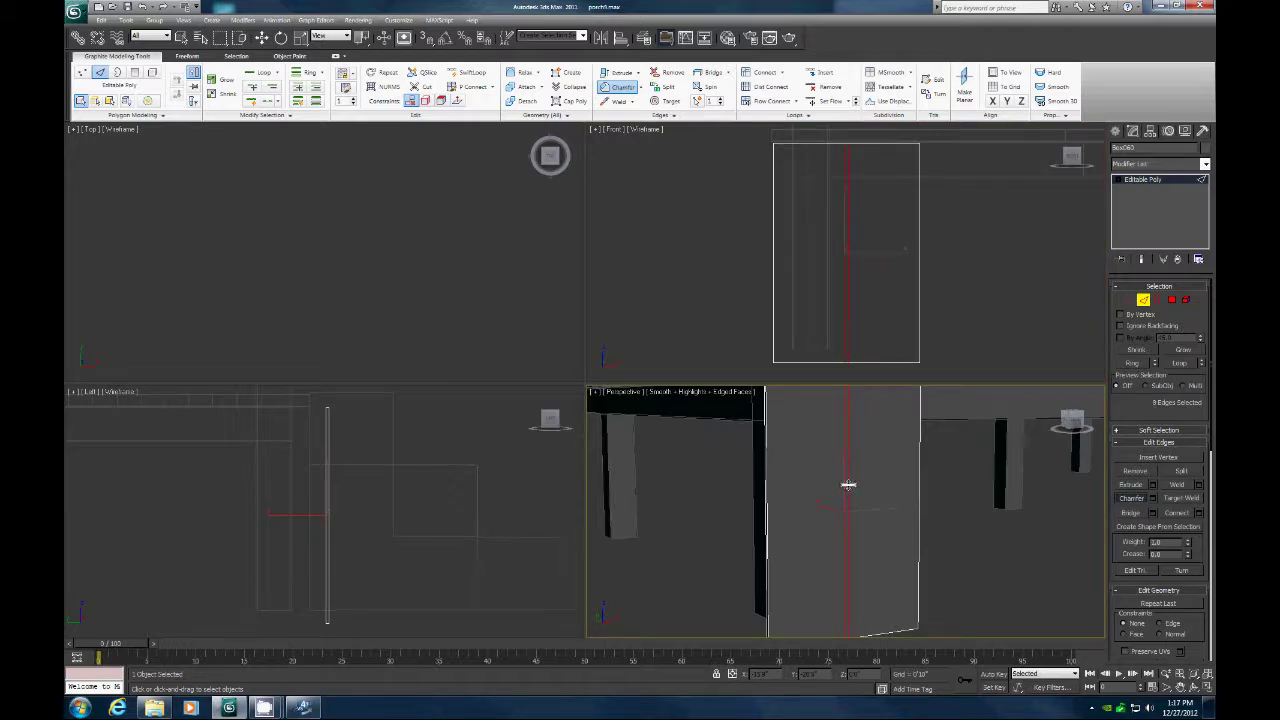
left_click(1131, 498)
left_click(1143, 299)
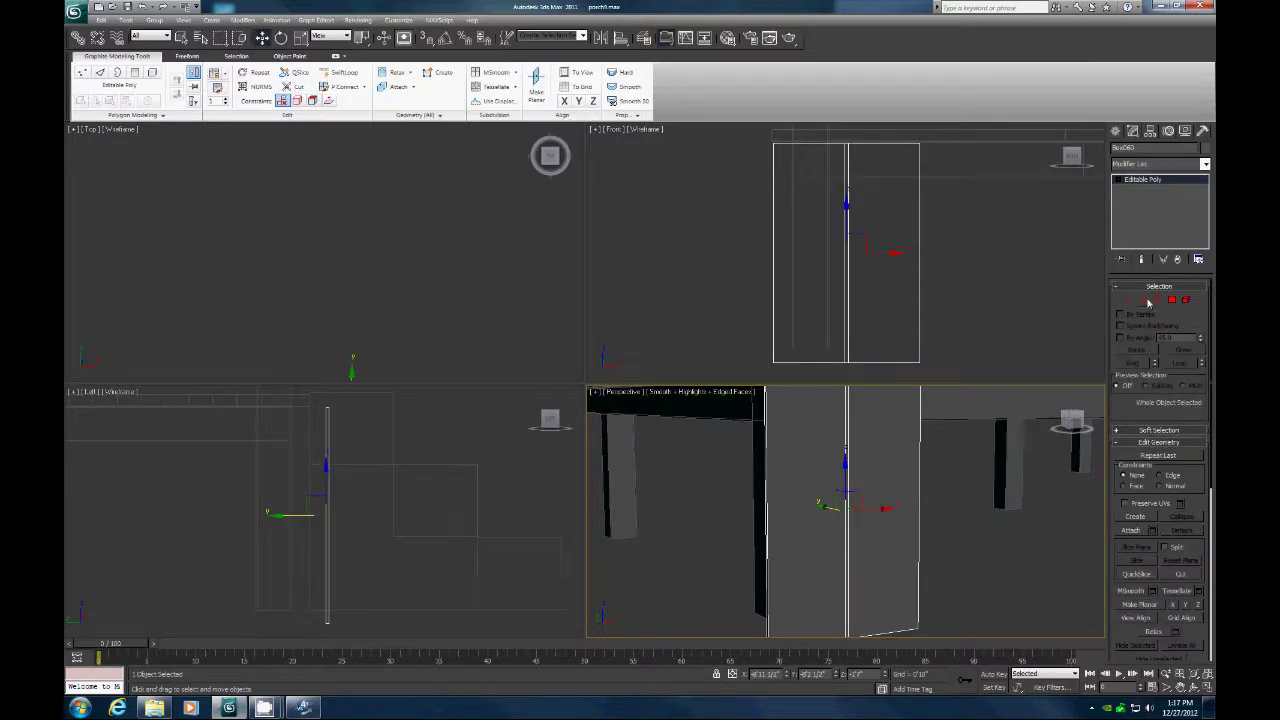
Connect the horizontal edges of the panel's left half with 1 segment, pinch 0 and slide -92.
left_click(1143, 299)
left_click_drag(786, 134, 816, 353)
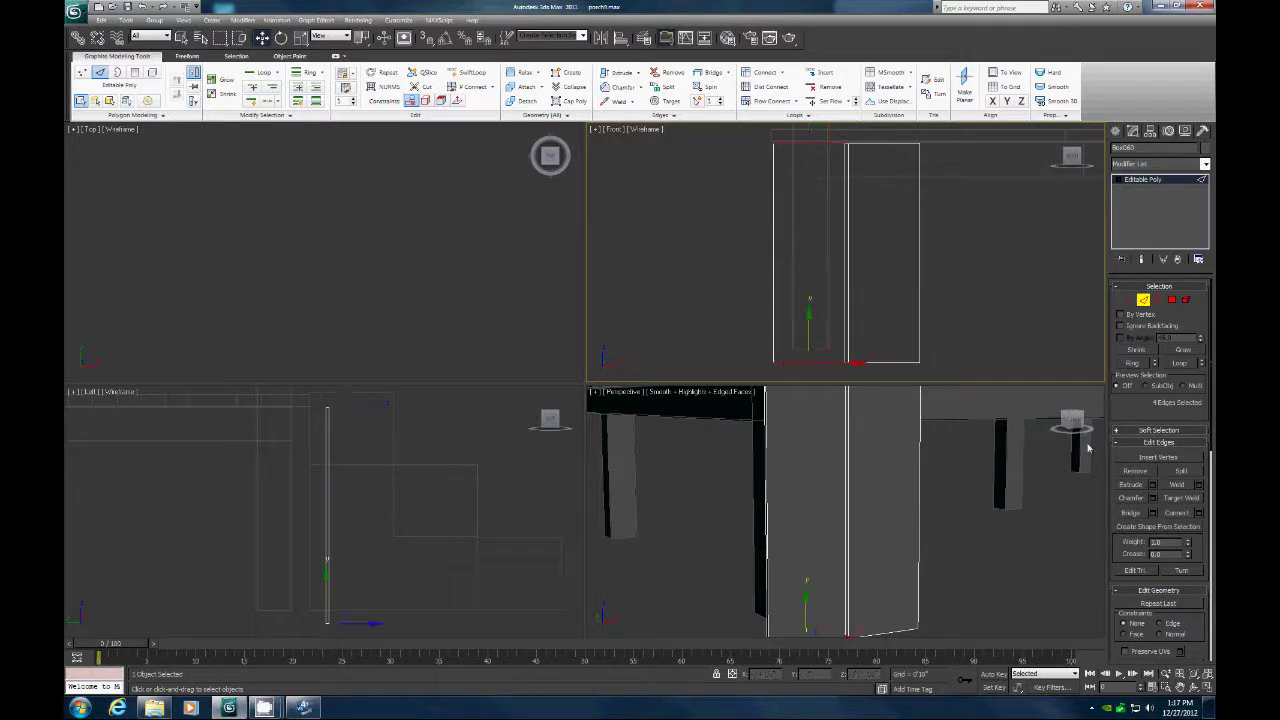
left_click(1199, 512)
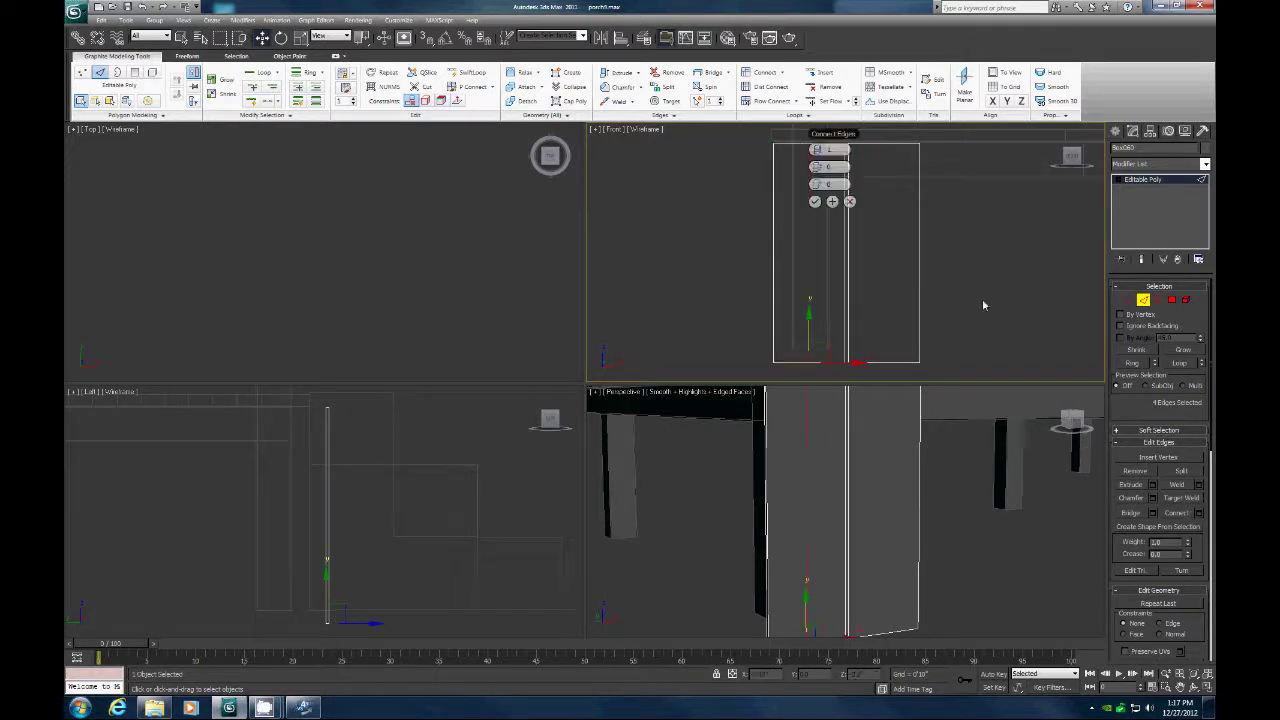
left_click_drag(817, 167, 852, 166)
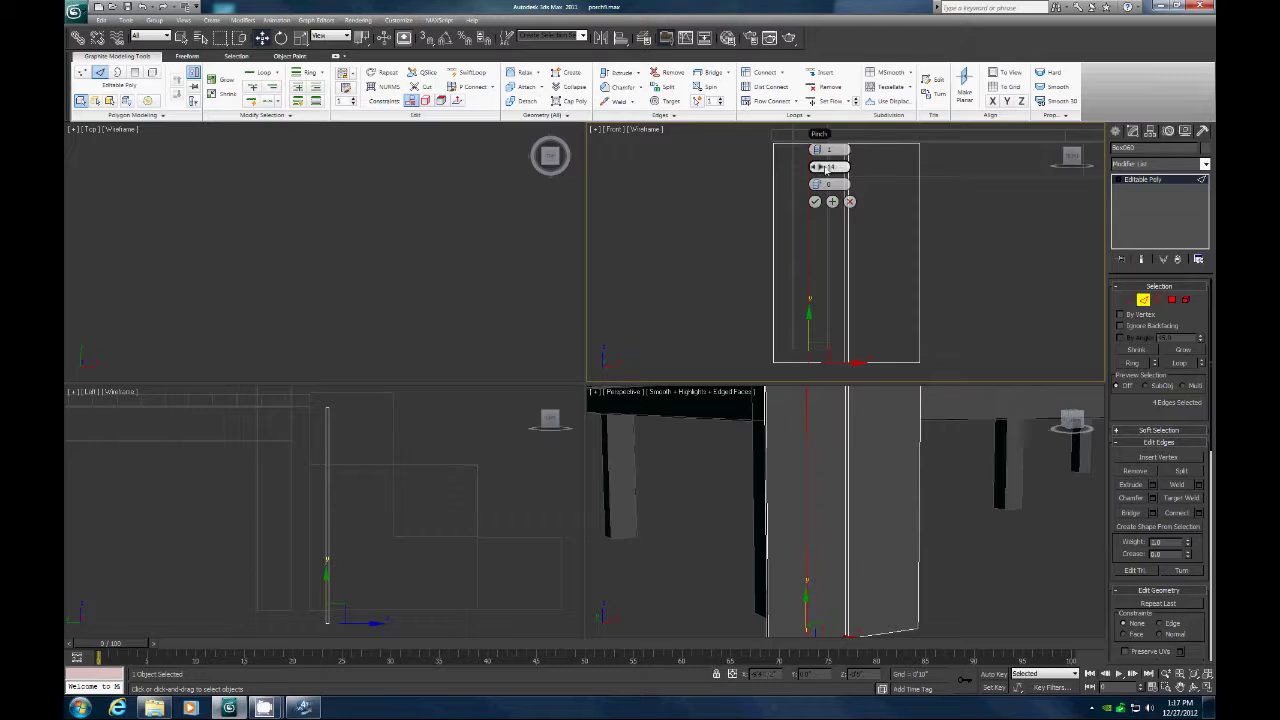
right_click(812, 168)
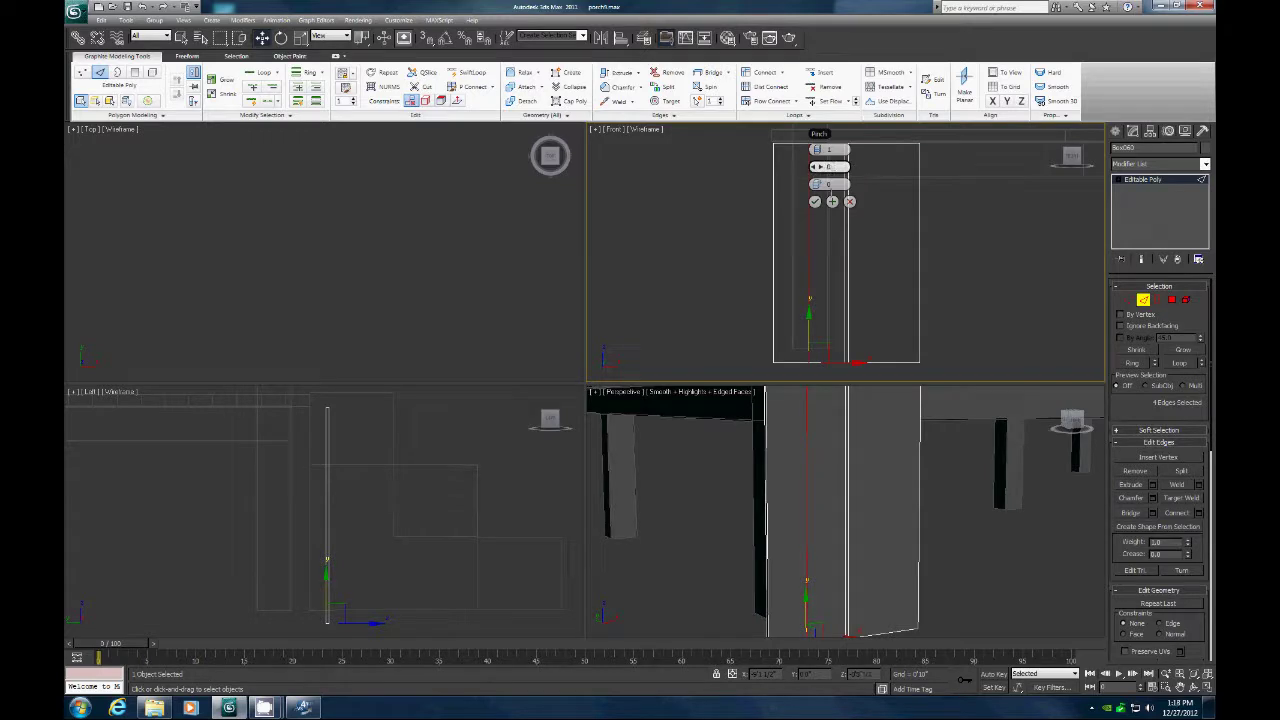
left_click(815, 185)
left_click_drag(811, 186, 741, 181)
left_click_drag(590, 184, 592, 187)
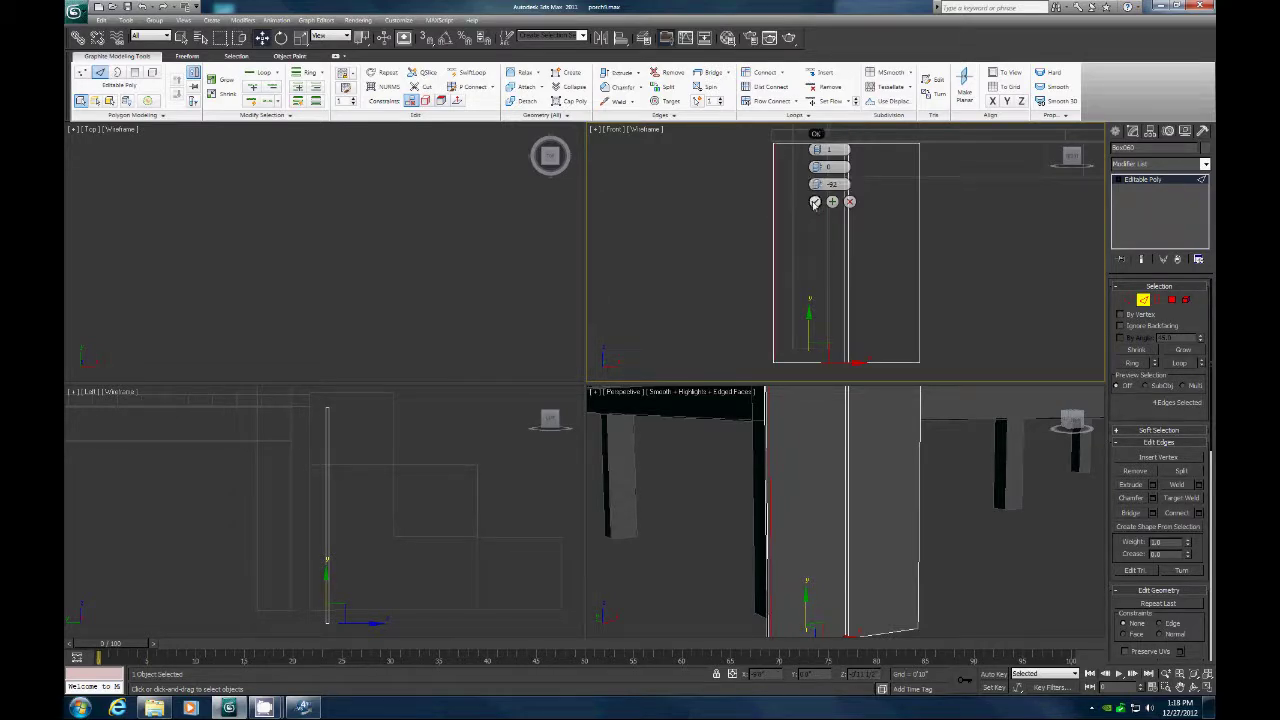
left_click(815, 201)
Extrude the two narrow vertical strips at the panel's centre and left edge slightly inward as board grooves.
left_click(1171, 300)
left_click(846, 207)
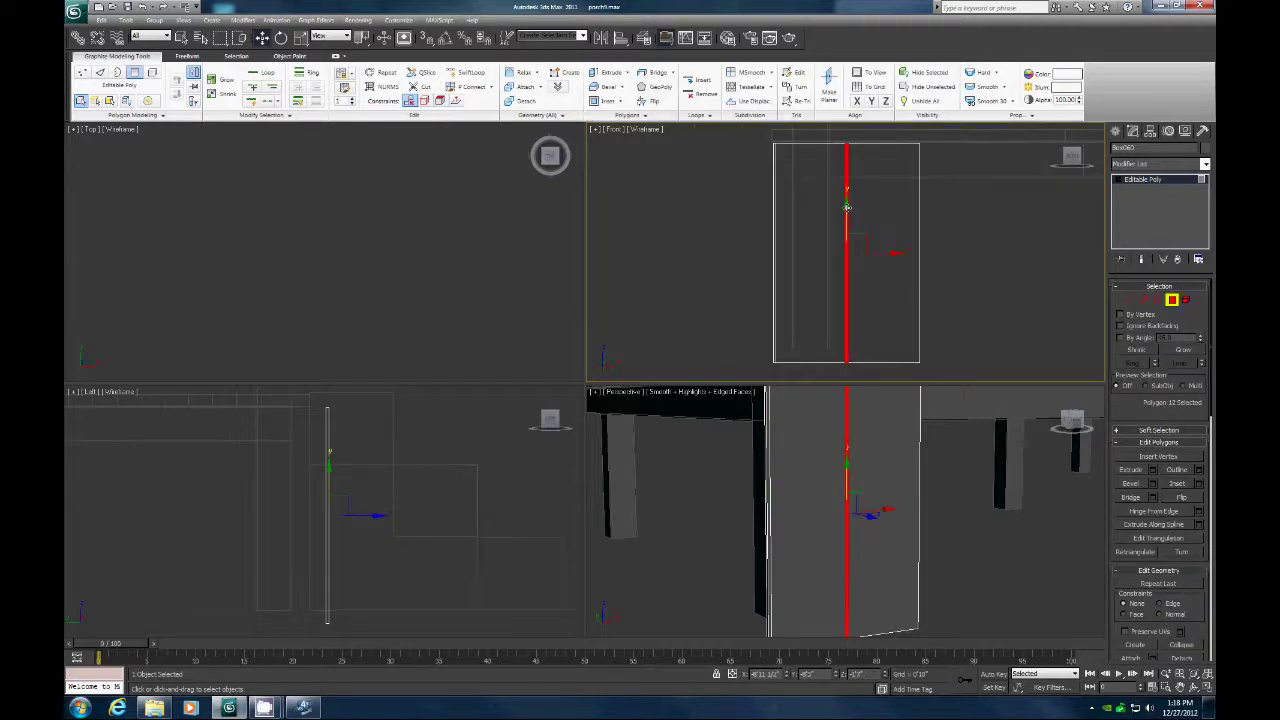
left_click(774, 202, "ctrl")
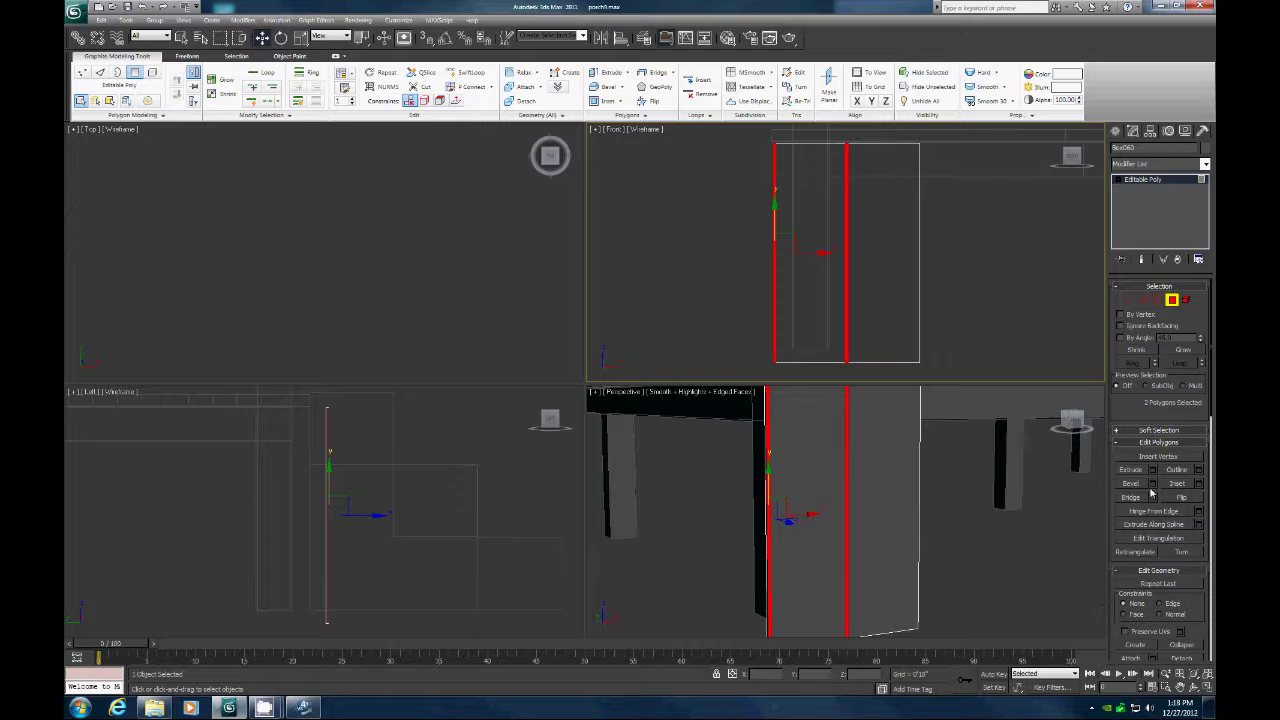
left_click(1134, 470)
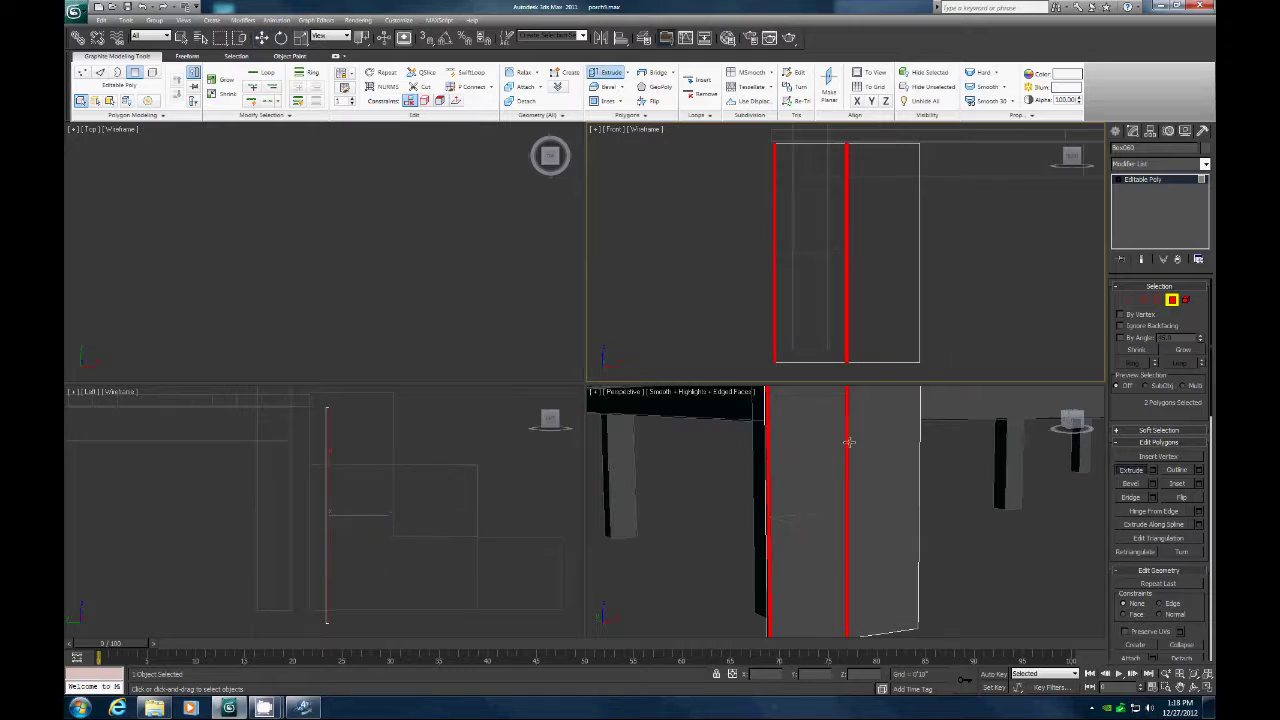
left_click(846, 445)
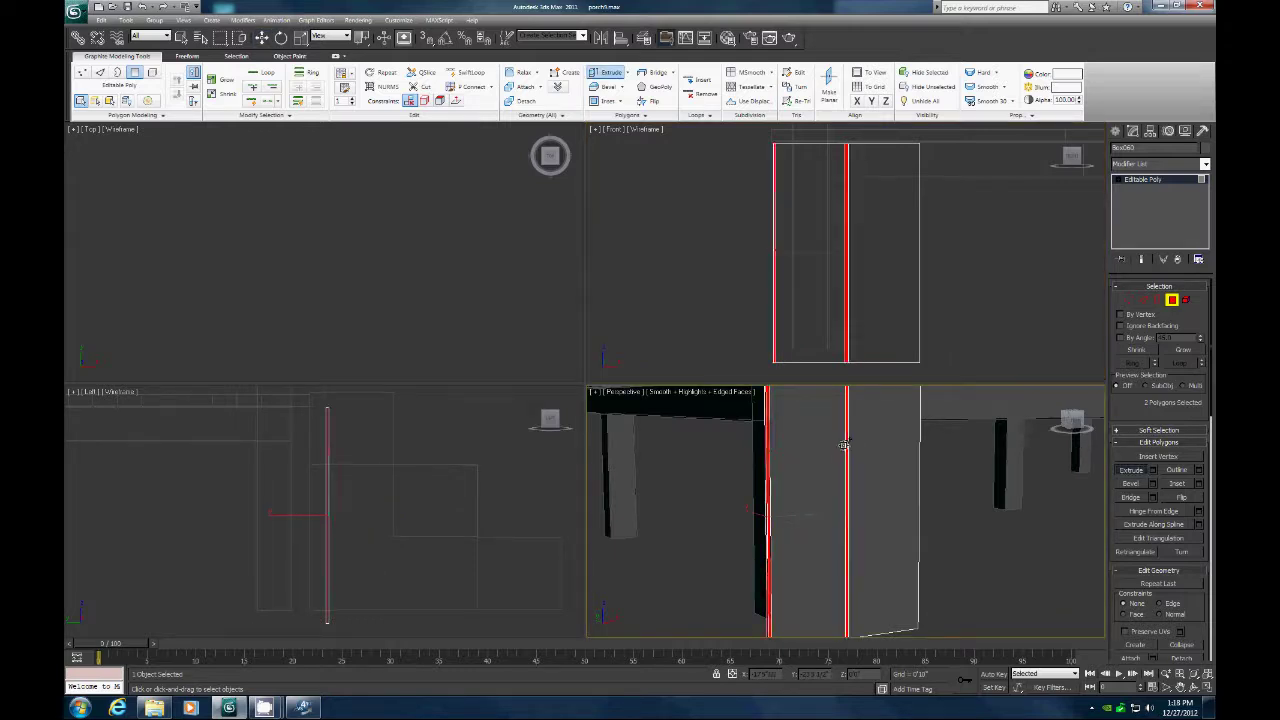
left_click_drag(844, 446, 843, 445)
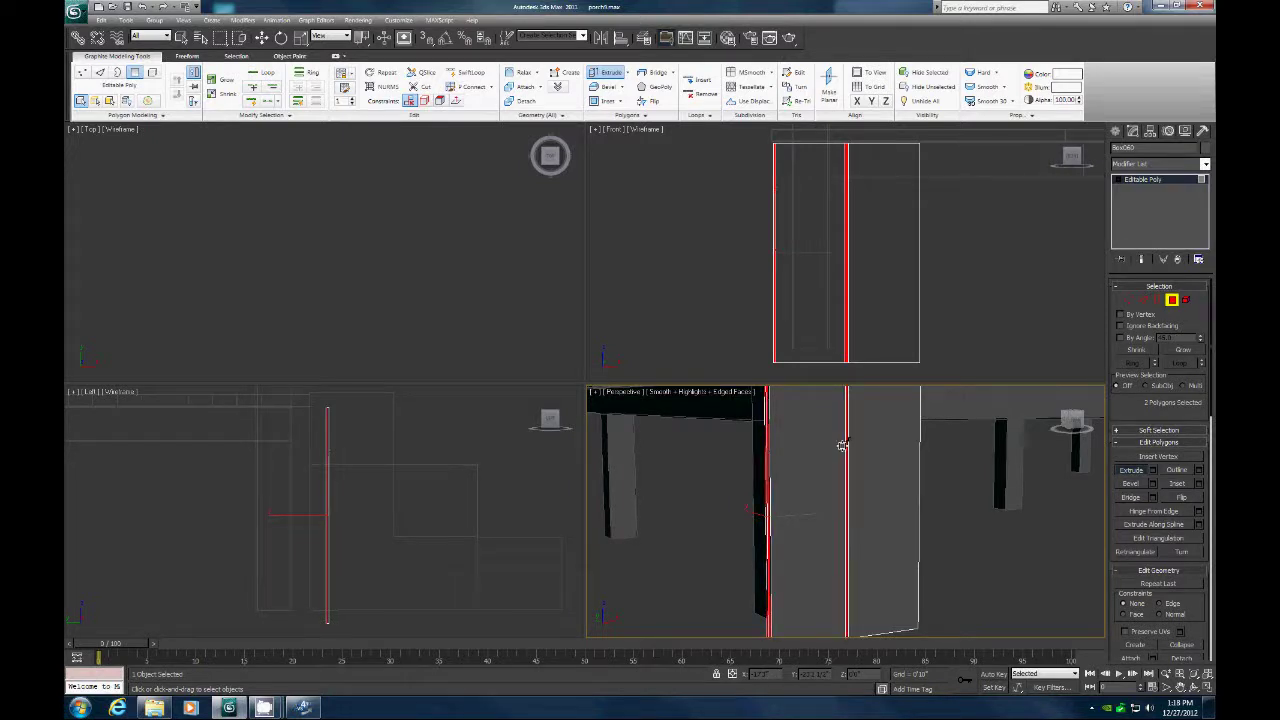
left_click(1172, 300)
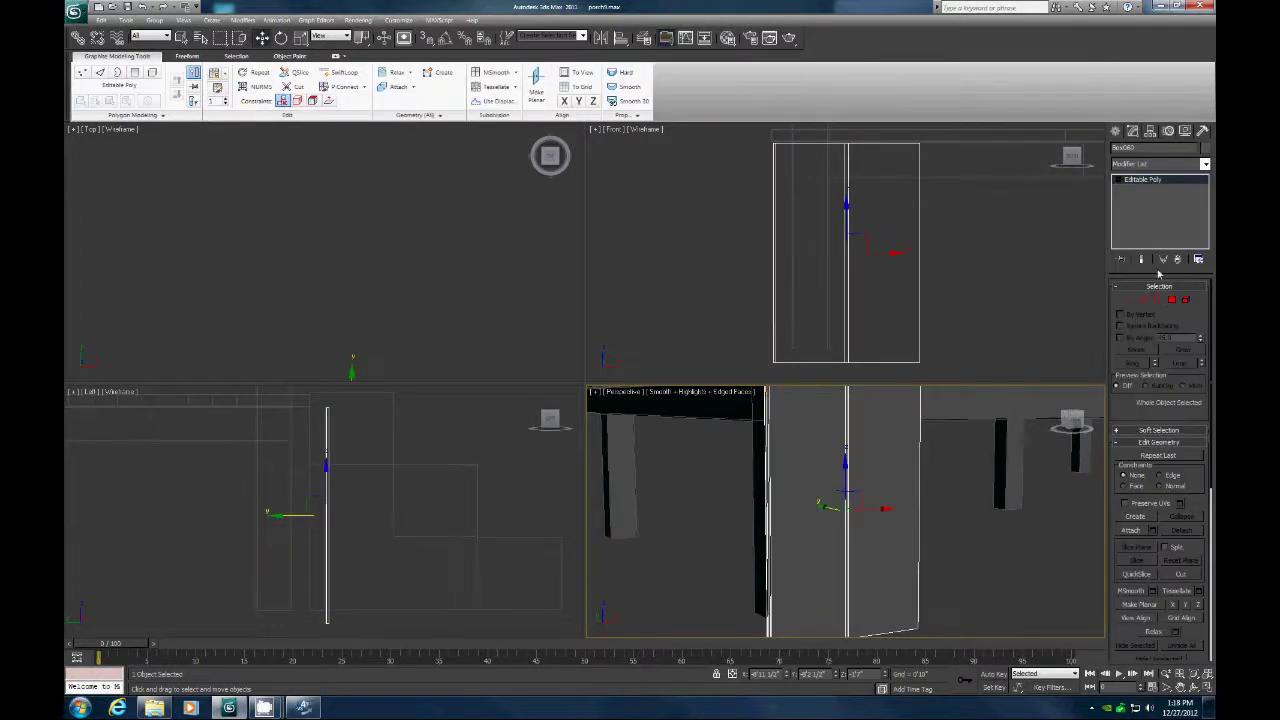
Raise the panel's bottom row of vertices slightly to shorten it.
left_click(1128, 300)
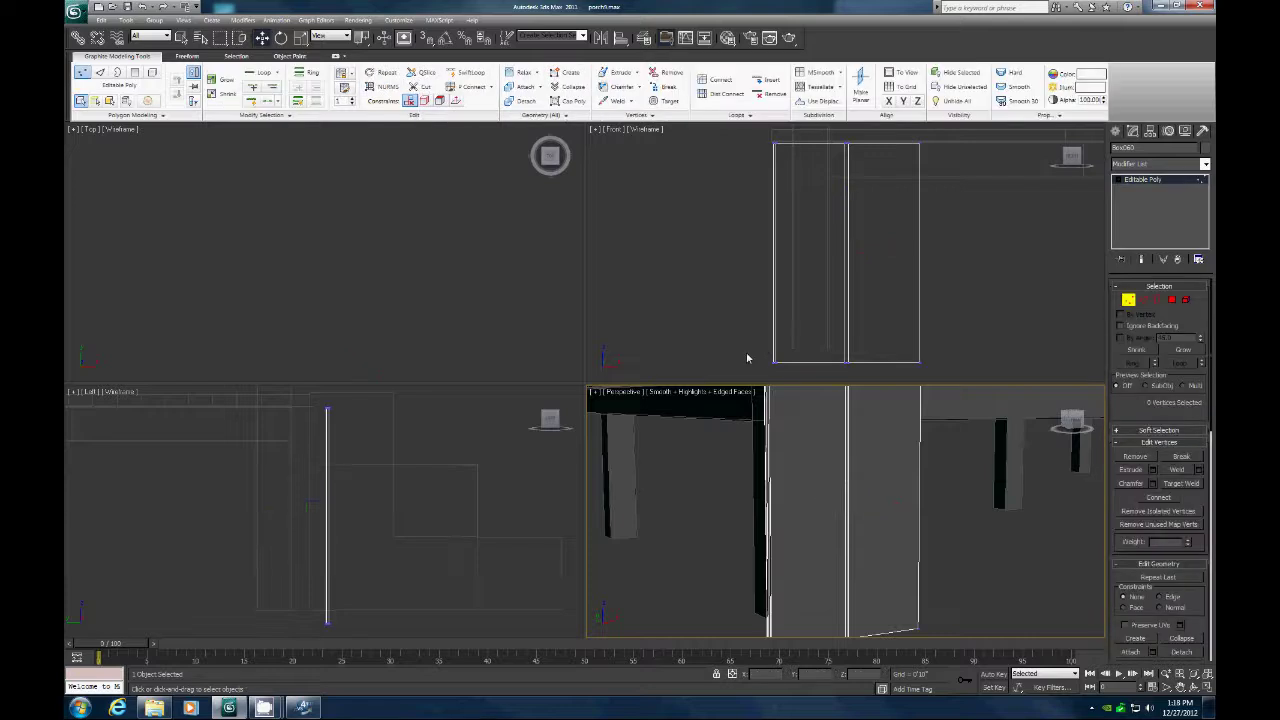
left_click_drag(749, 358, 980, 374)
left_click_drag(826, 323, 836, 313)
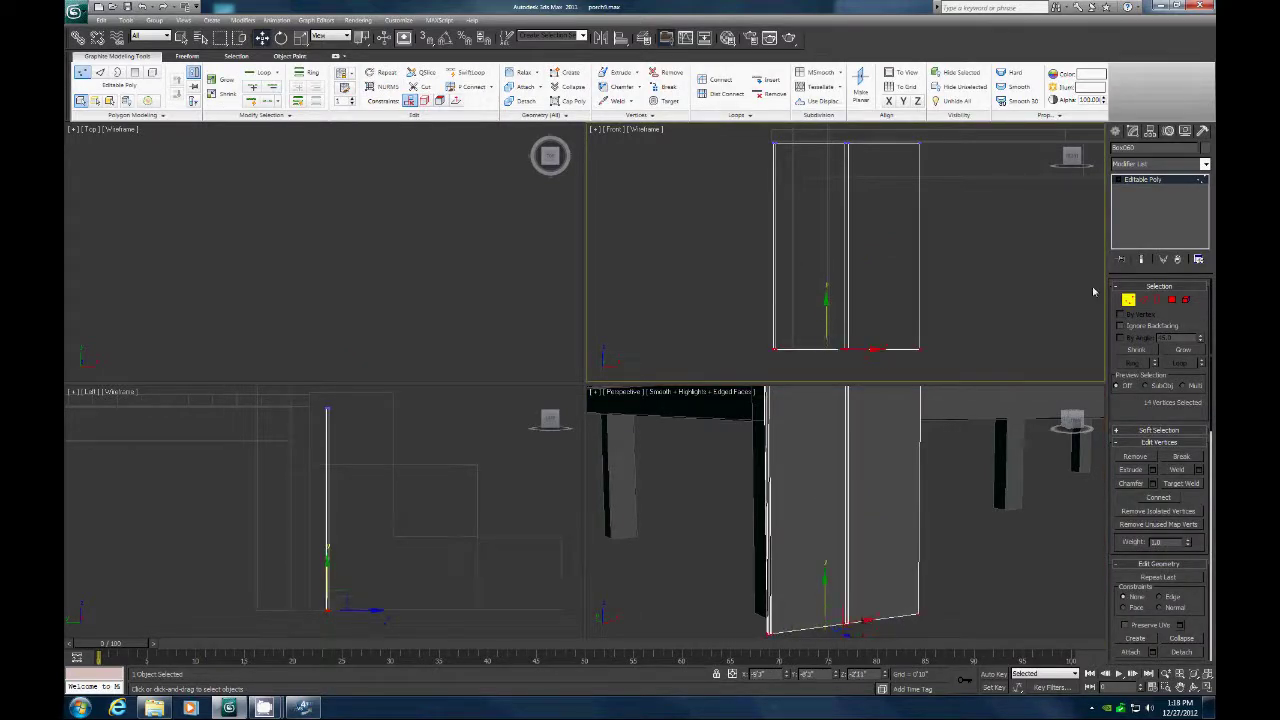
key("1")
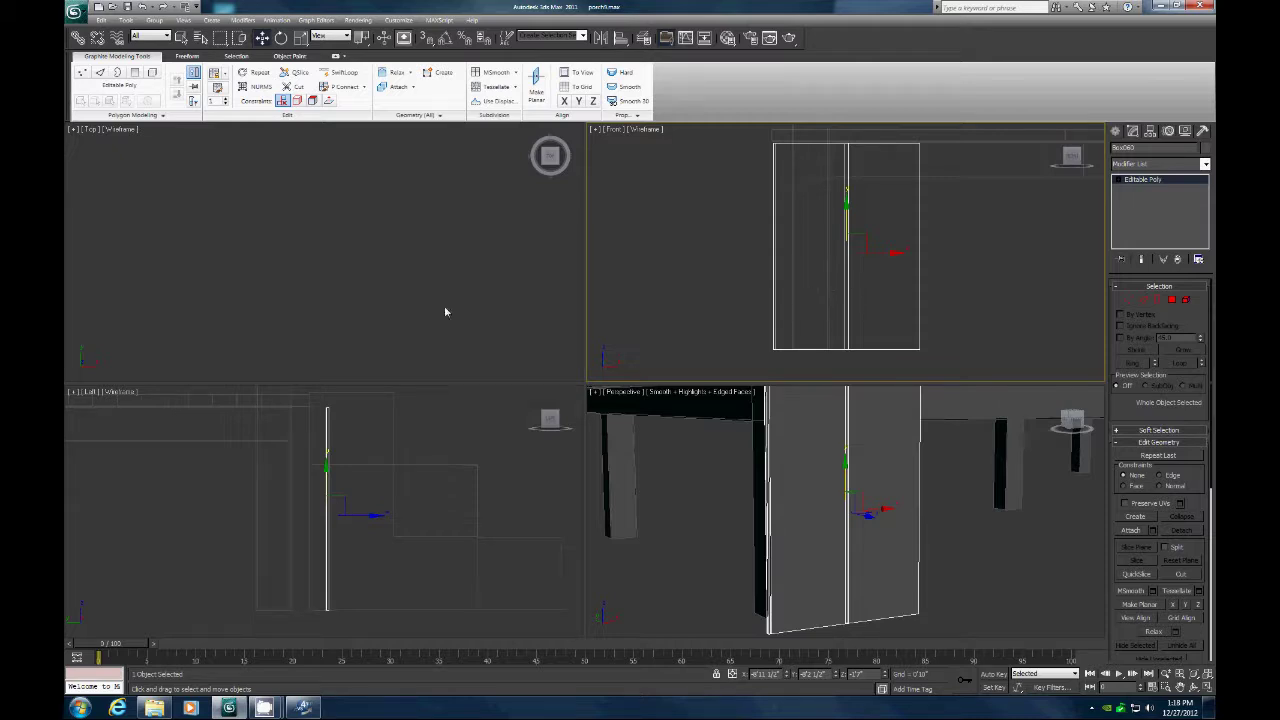
Move the panel back against the deck's front posts and clone it side by side along the whole front.
left_click_drag(363, 512, 344, 520)
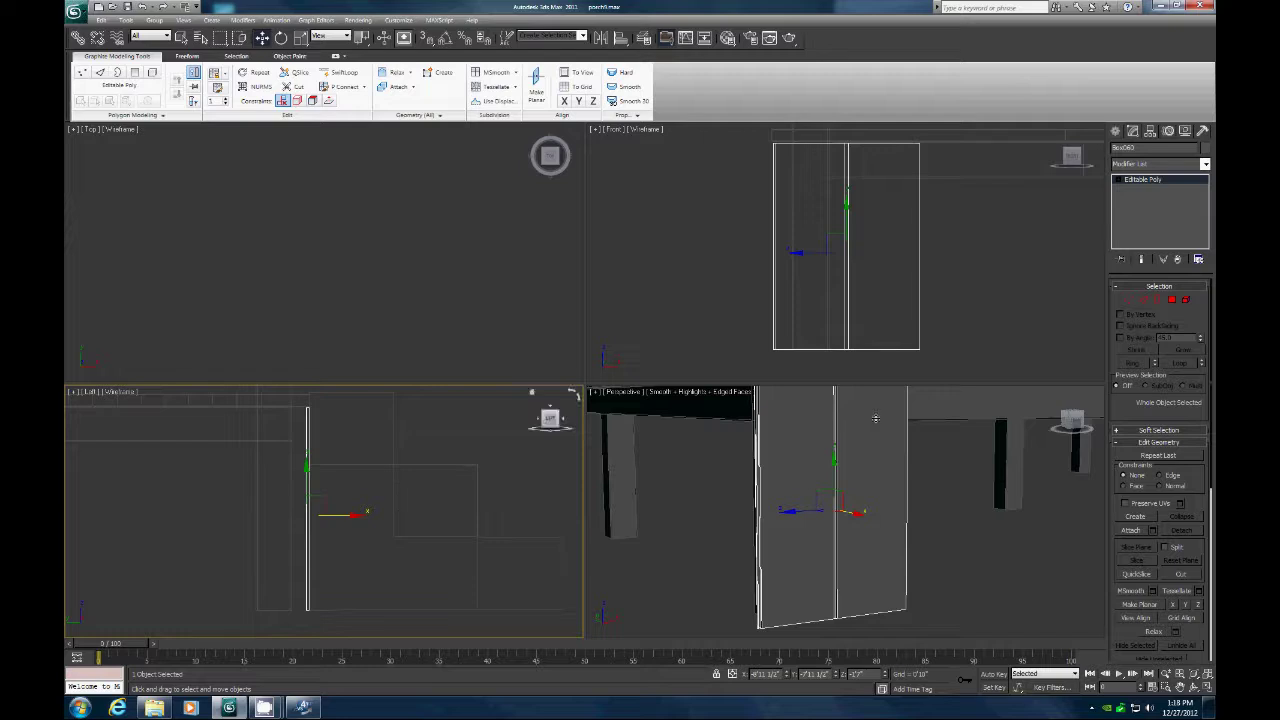
left_click(1207, 674)
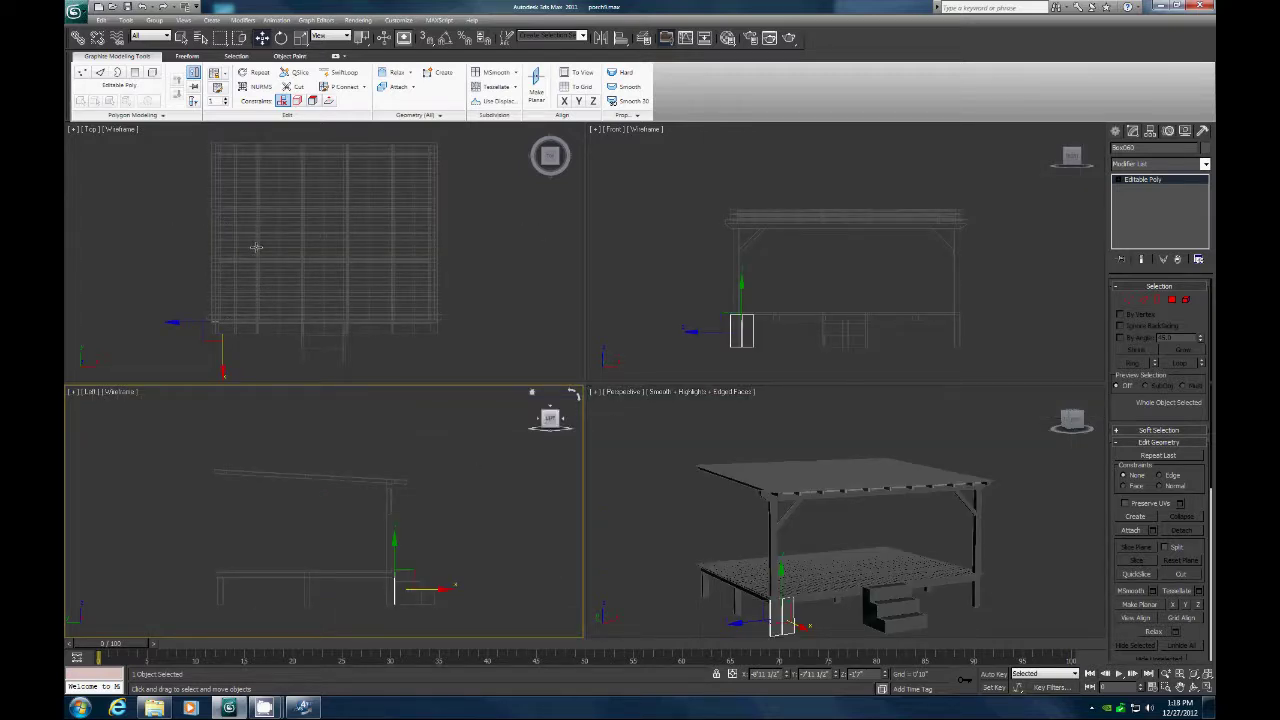
right_click(297, 244)
left_click(276, 320)
left_click_drag(278, 320, 288, 320)
type("5")
left_click(643, 405)
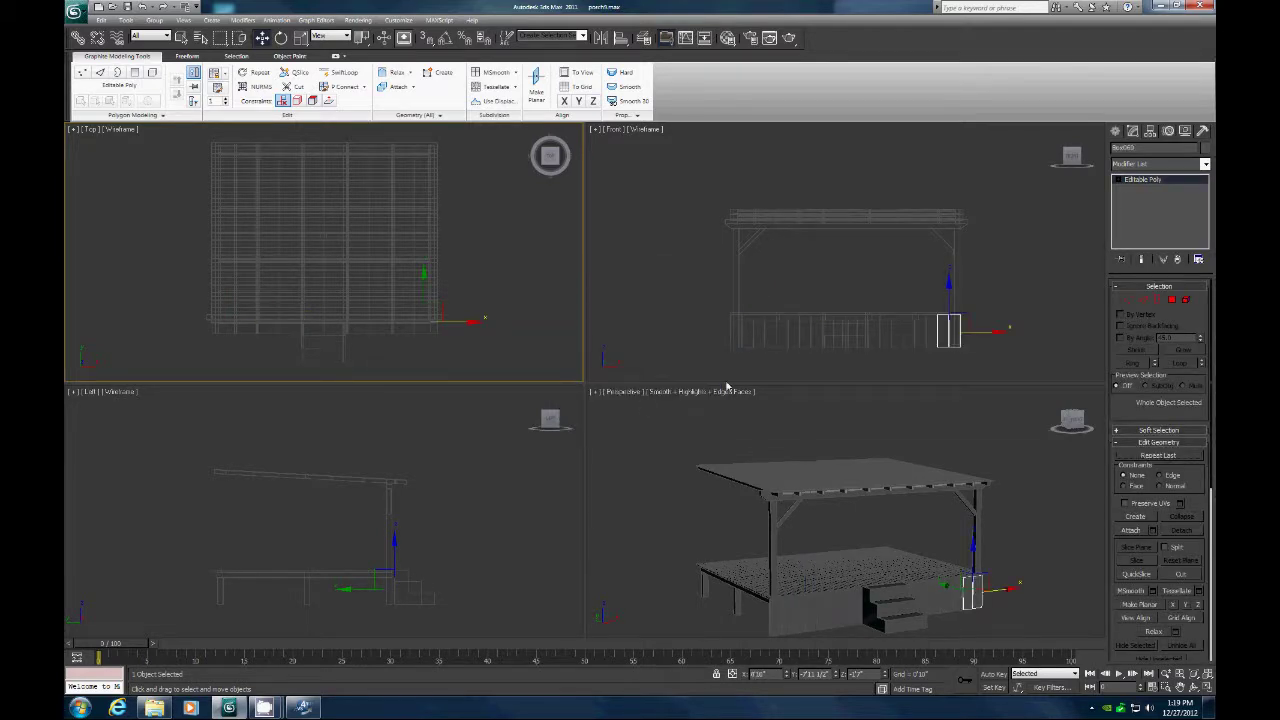
left_click(1148, 686)
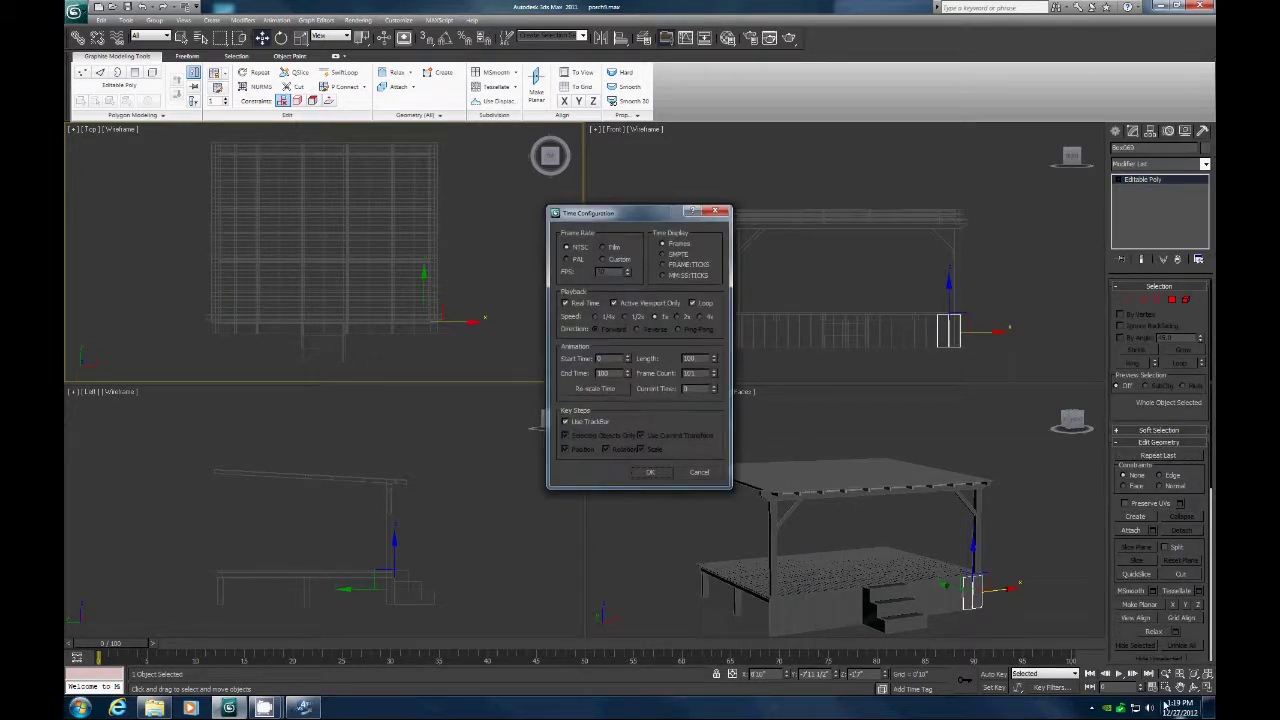
left_click(699, 471)
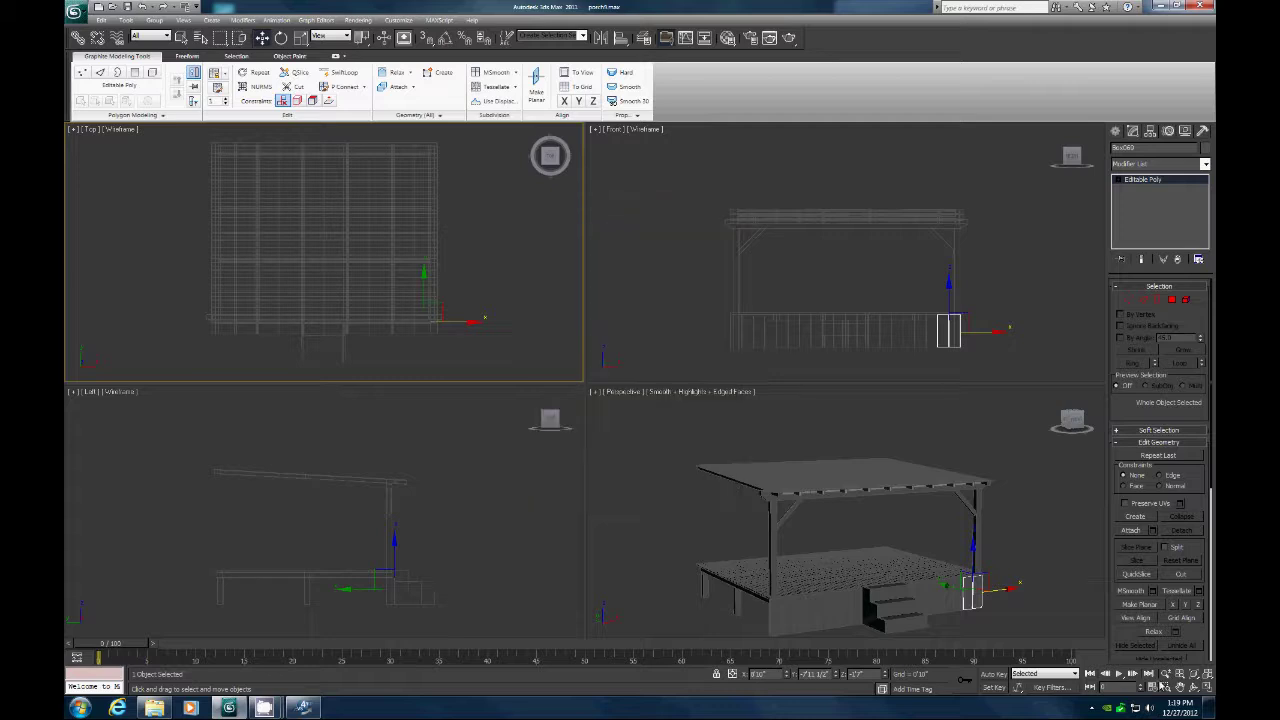
Nudge the second, third and fourth skirting panels from the deck's left end slightly sideways to even out their seams.
left_click_drag(942, 322, 971, 358)
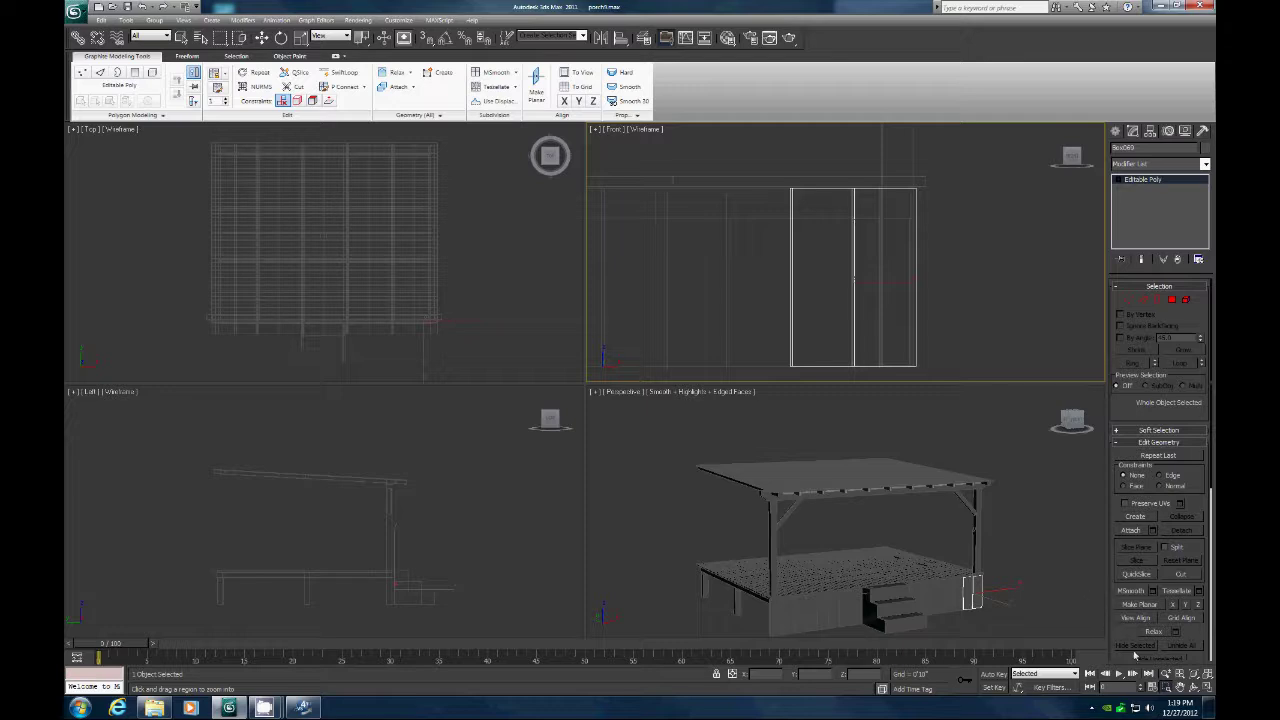
left_click(1165, 686)
left_click_drag(640, 280, 846, 261)
left_click_drag(675, 259, 774, 251)
left_click(262, 38)
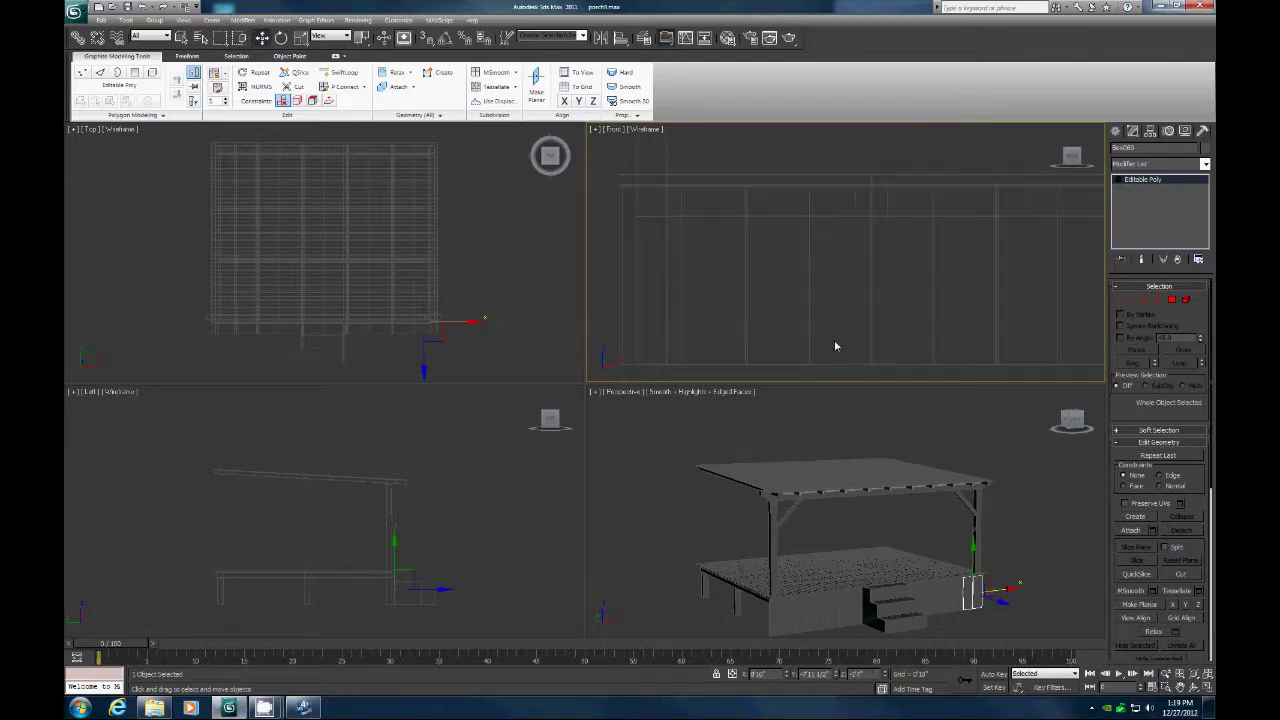
left_click(782, 361)
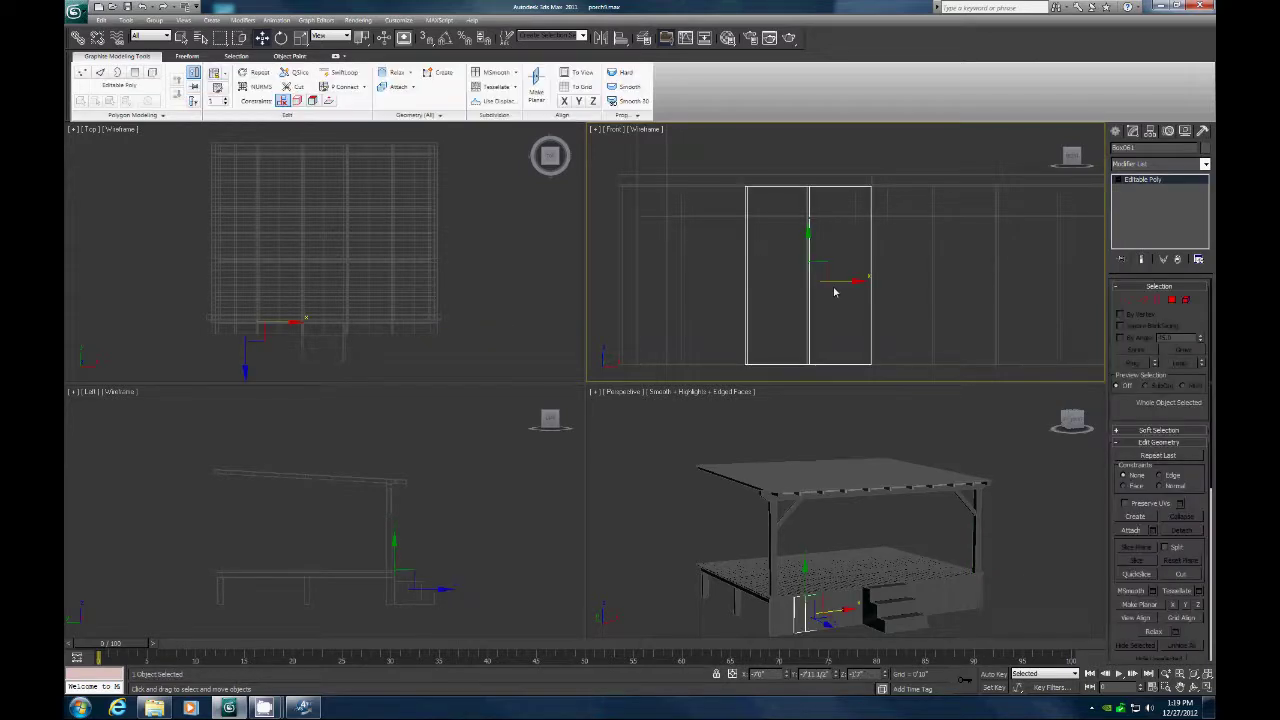
left_click_drag(834, 282, 836, 285)
left_click(935, 278)
mouse_move(953, 281)
left_mouse_down()
mouse_move(990, 281)
mouse_move(968, 286)
left_mouse_up()
left_click(1072, 305)
left_click_drag(1086, 281, 1106, 281)
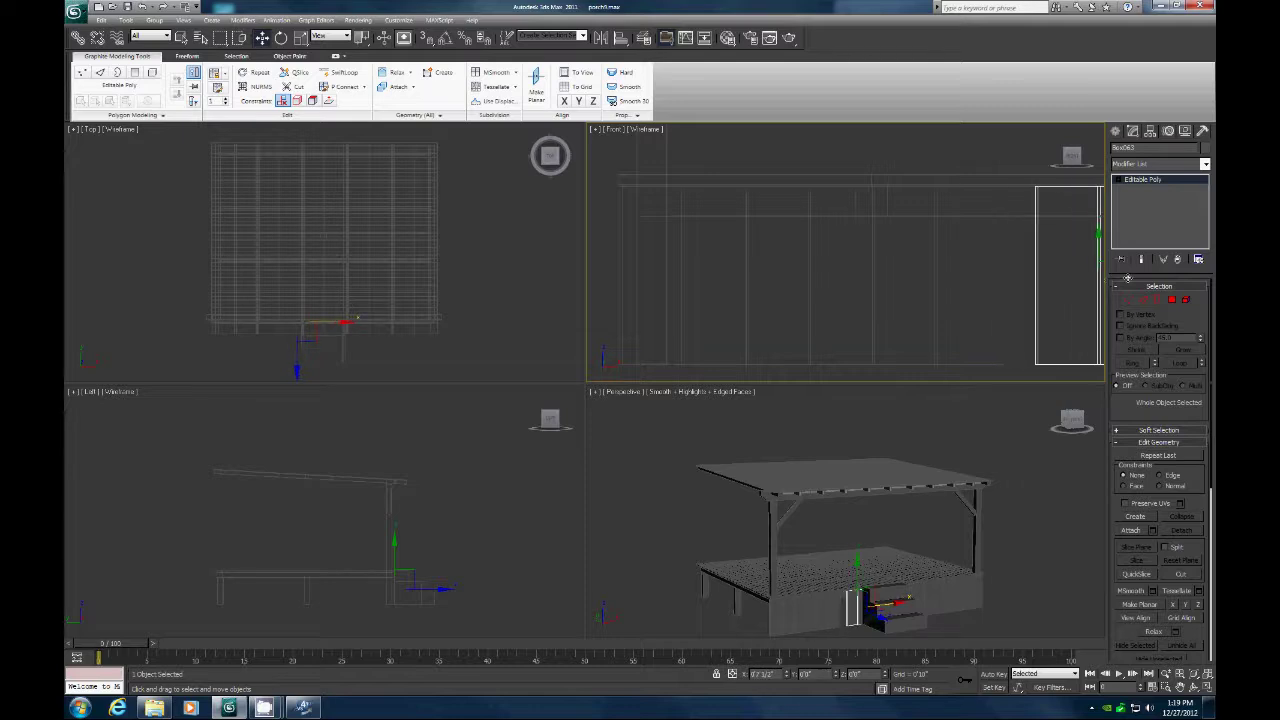
left_click_drag(1127, 278, 1090, 283)
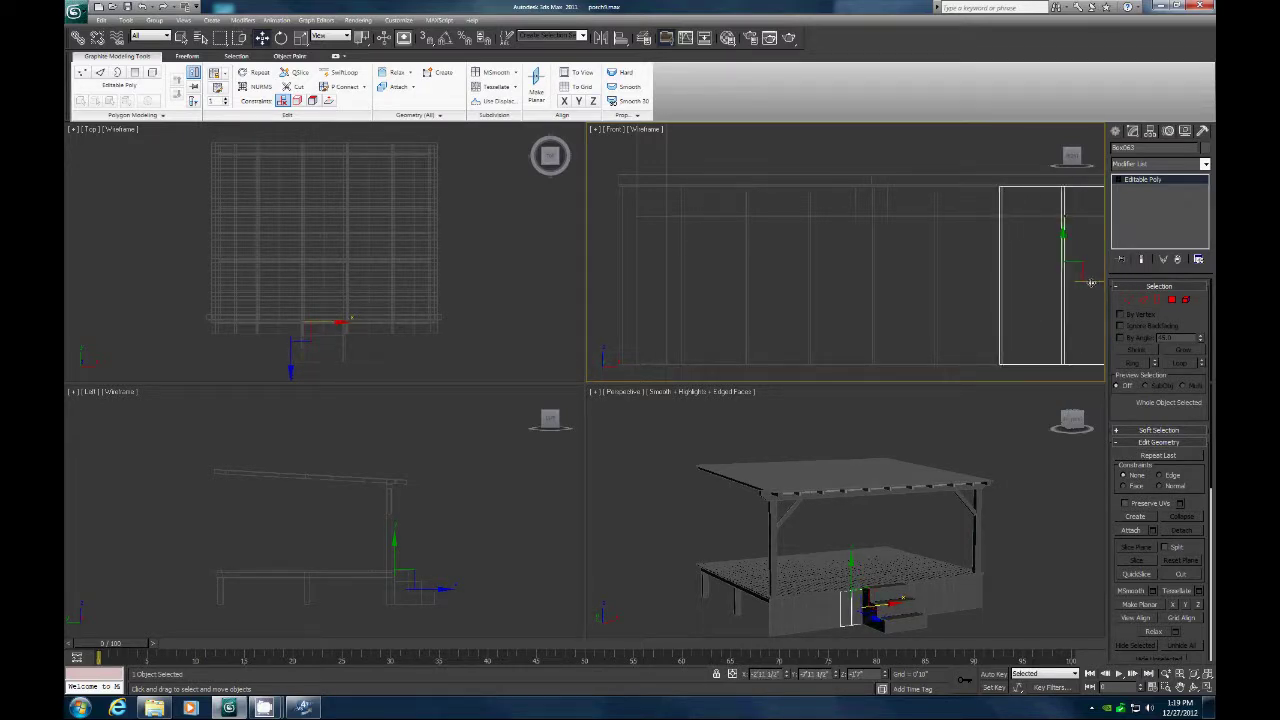
Slide the next three skirting panels, behind and just right of the steps, slightly right to line up their seams.
left_click(1180, 687)
left_click_drag(920, 280, 580, 277)
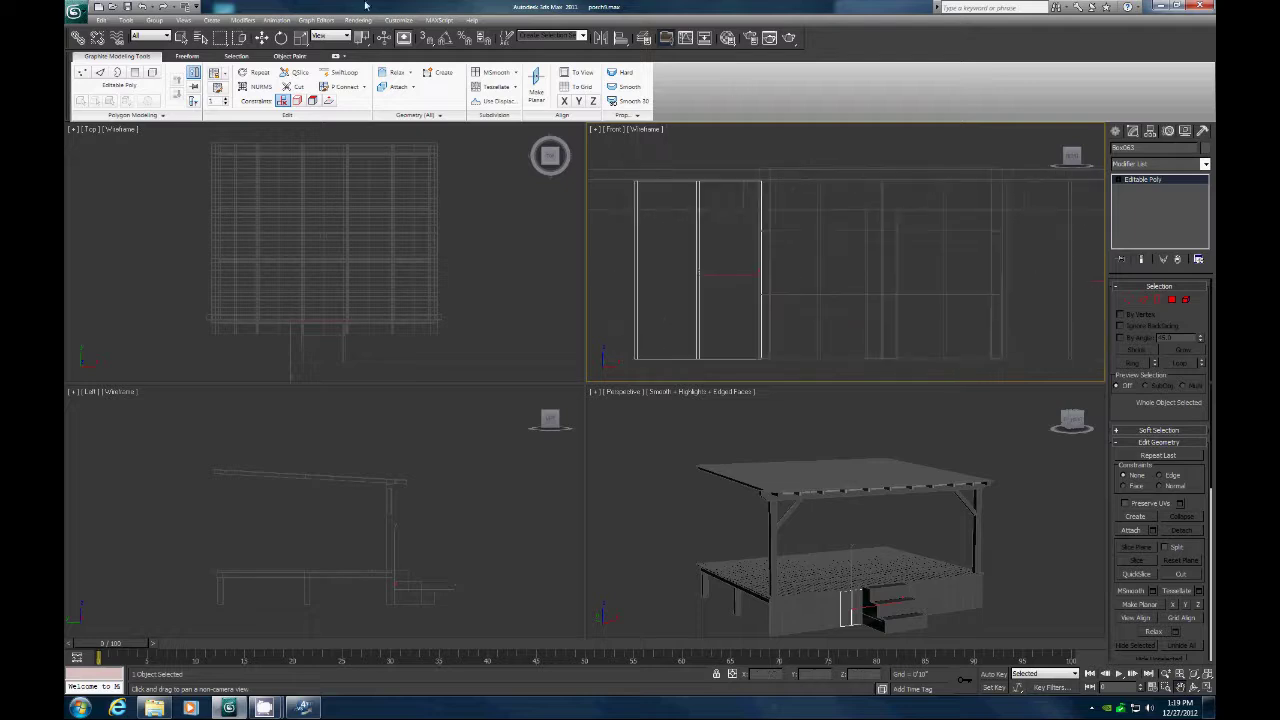
left_click(262, 39)
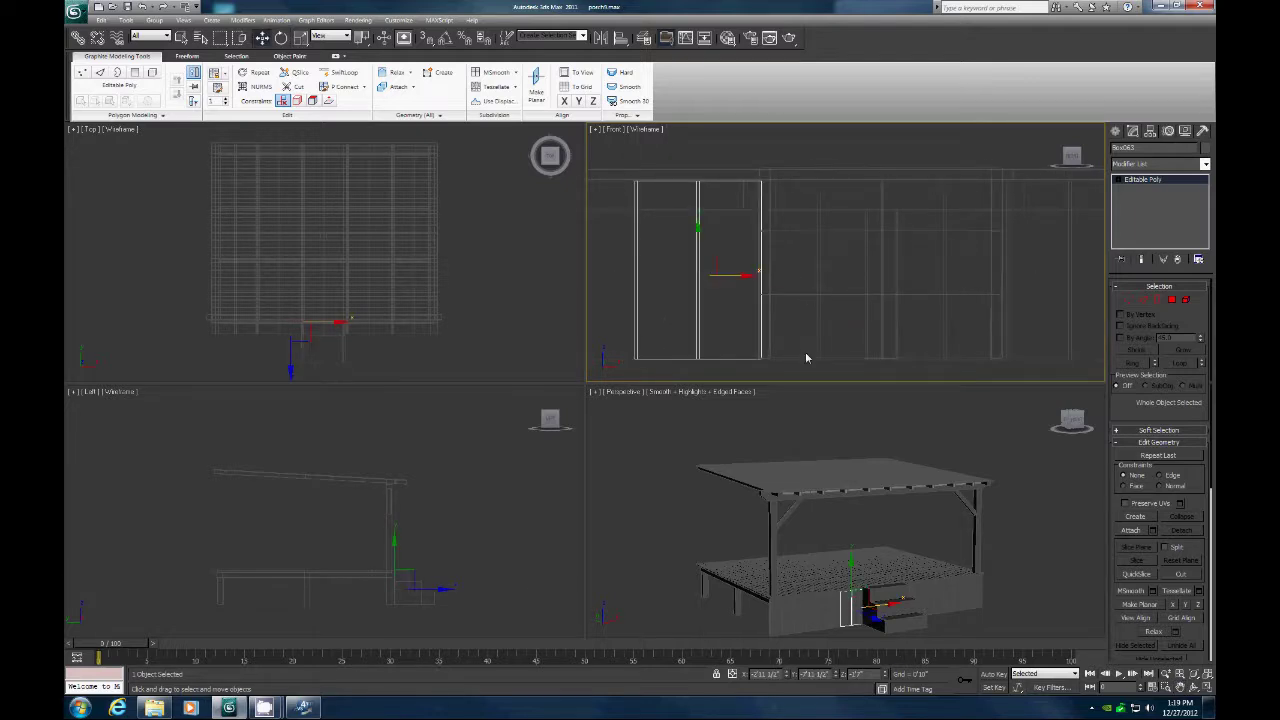
left_click(817, 265)
mouse_move(843, 274)
left_mouse_down()
mouse_move(880, 274)
mouse_move(846, 281)
left_mouse_up()
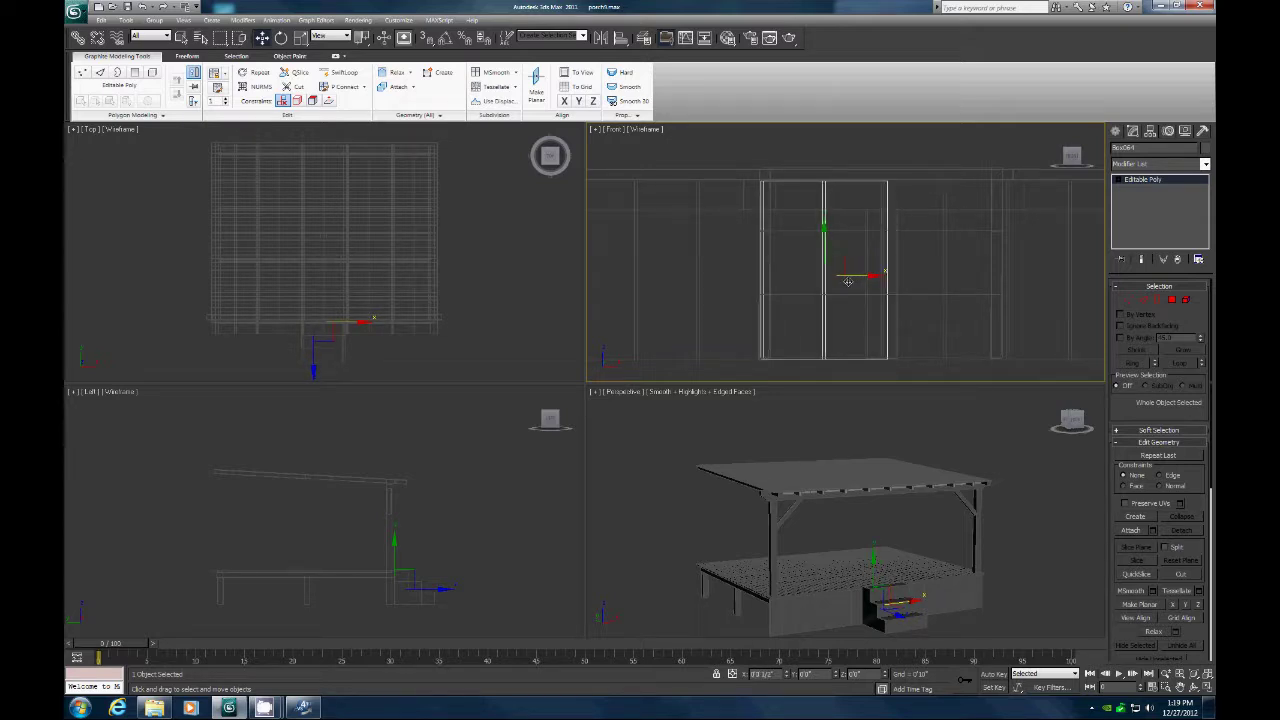
left_click(940, 275)
left_click_drag(975, 276, 1097, 277)
Shift the last three skirting panels slightly right so they reach the deck's right end with even seams.
left_click(1180, 686)
left_click_drag(949, 280, 575, 277)
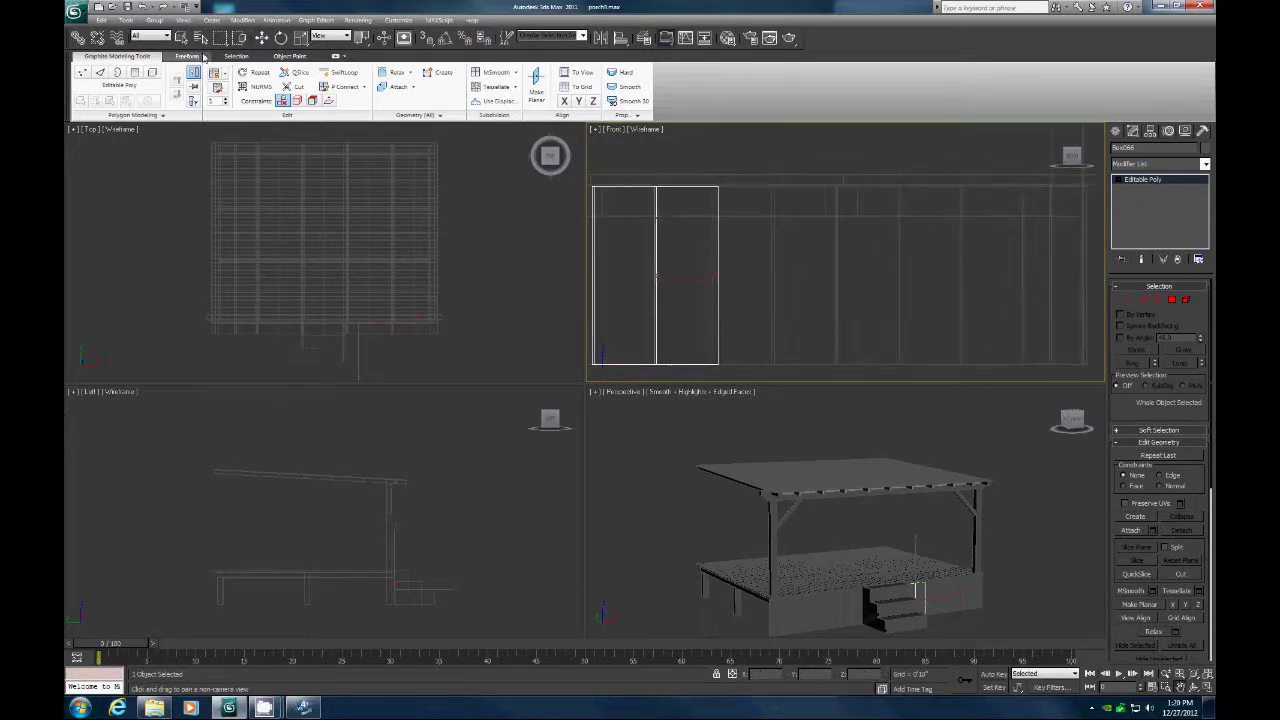
left_click(262, 37)
left_click(765, 280)
left_click_drag(801, 280, 811, 280)
left_click(897, 268)
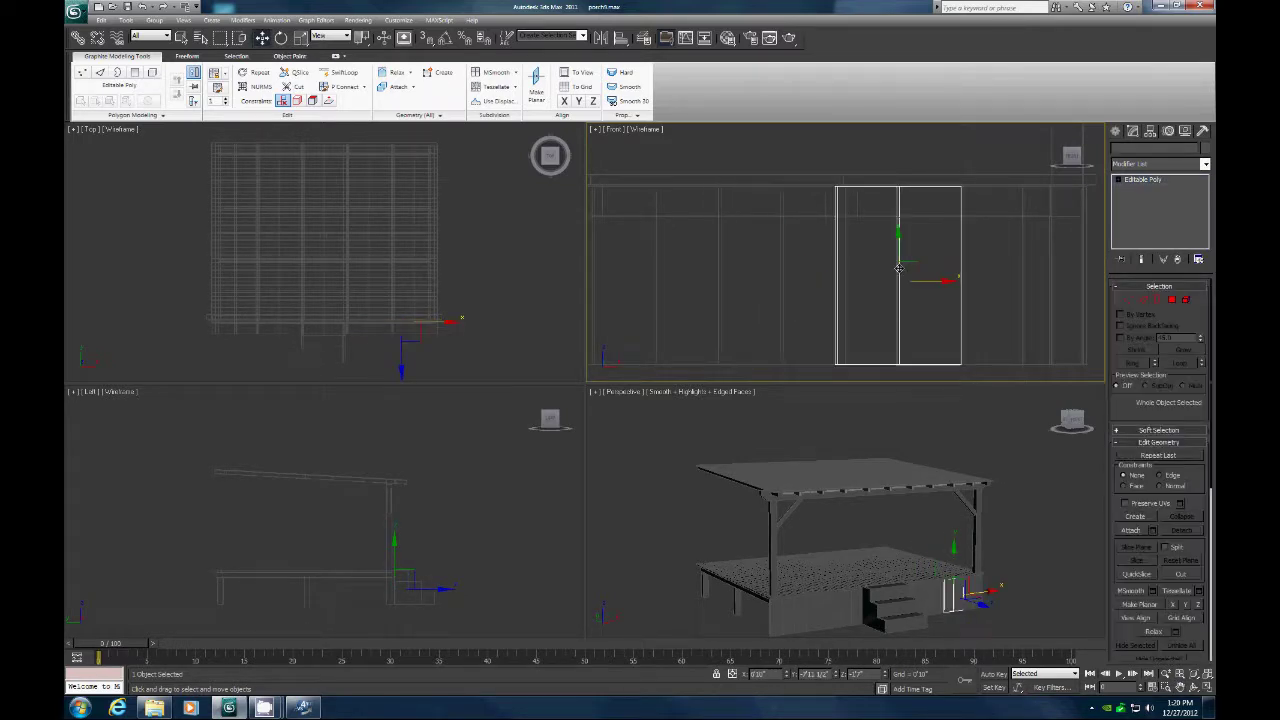
left_click_drag(932, 280, 939, 281)
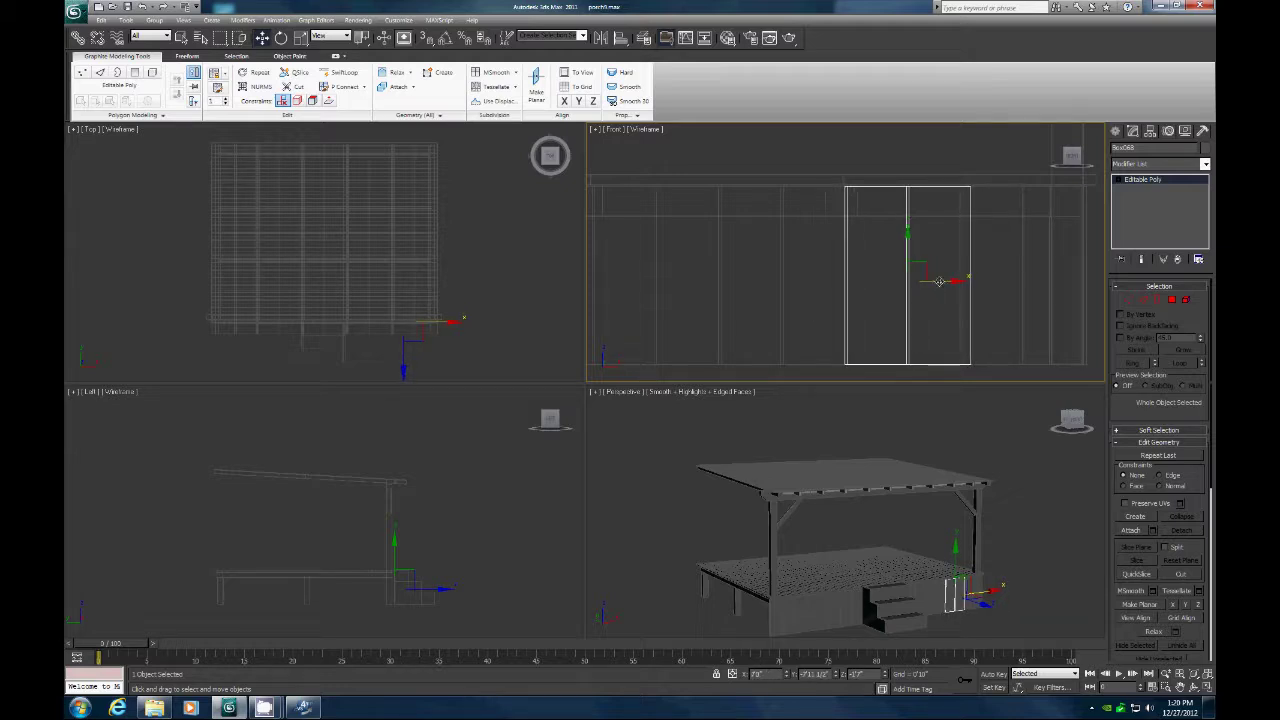
left_click(1026, 286)
left_click_drag(1047, 282, 1062, 283)
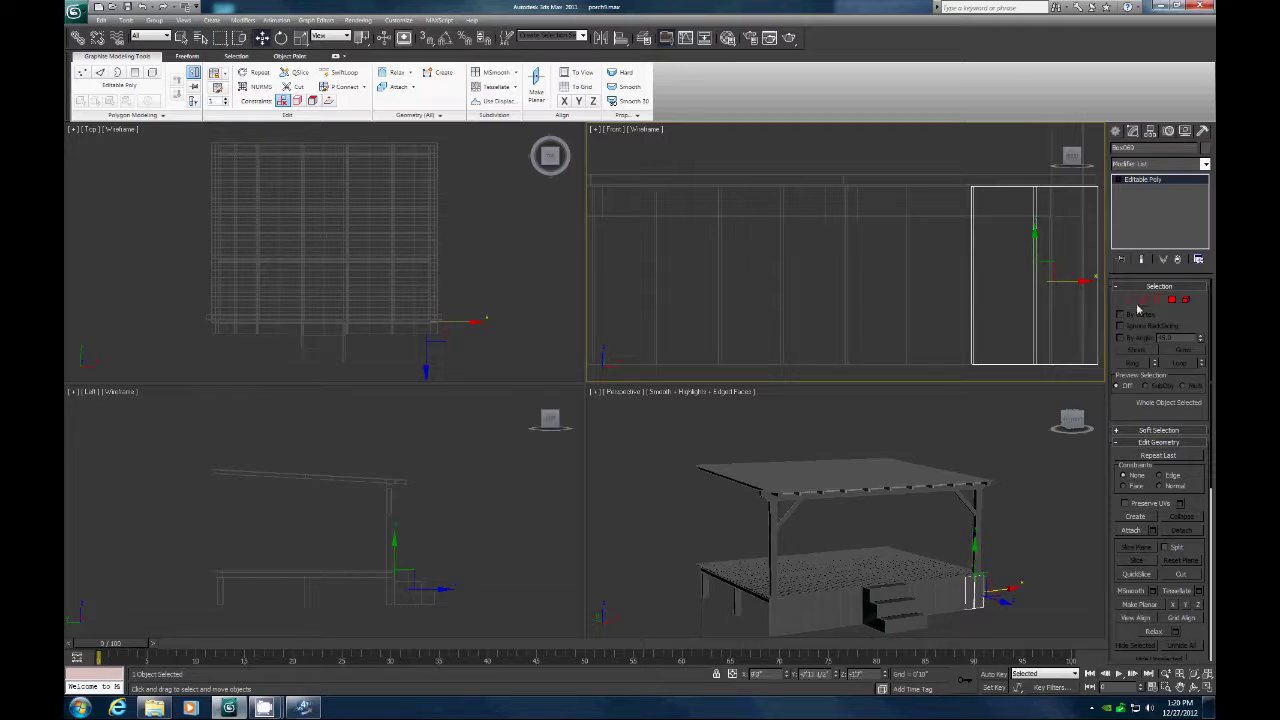
key("ctrl+alt+z")
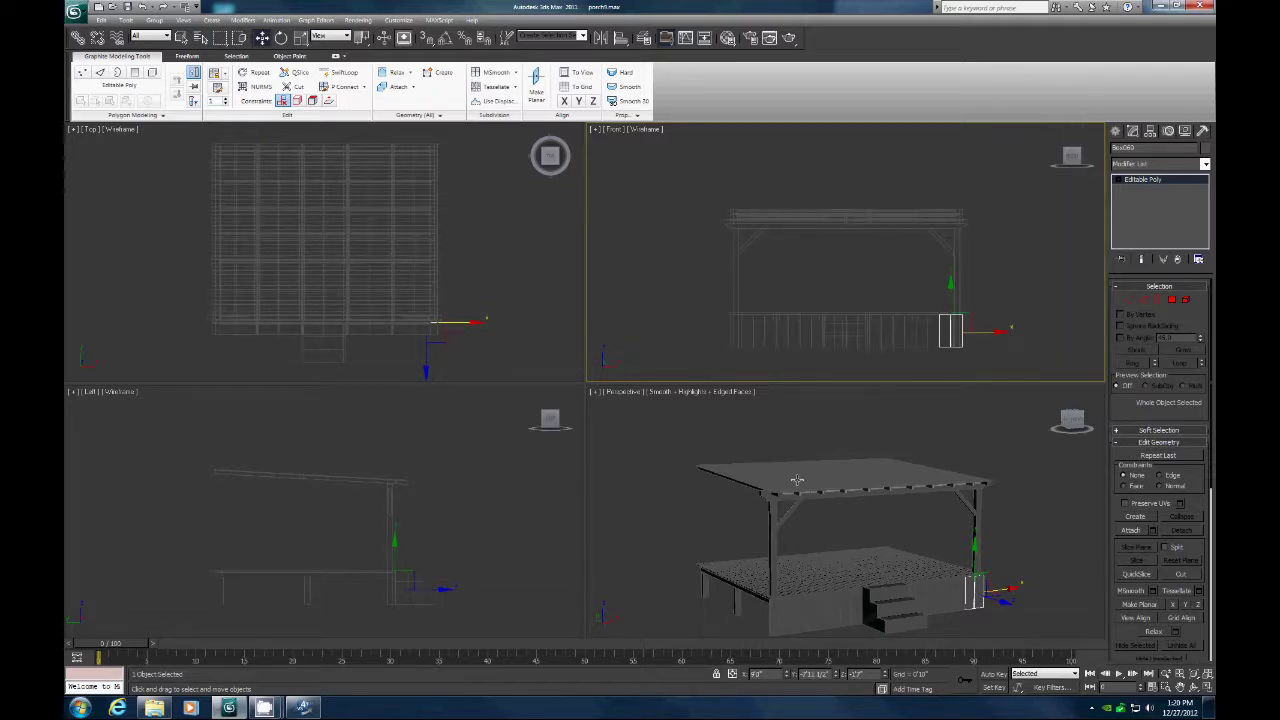
left_click(1002, 262)
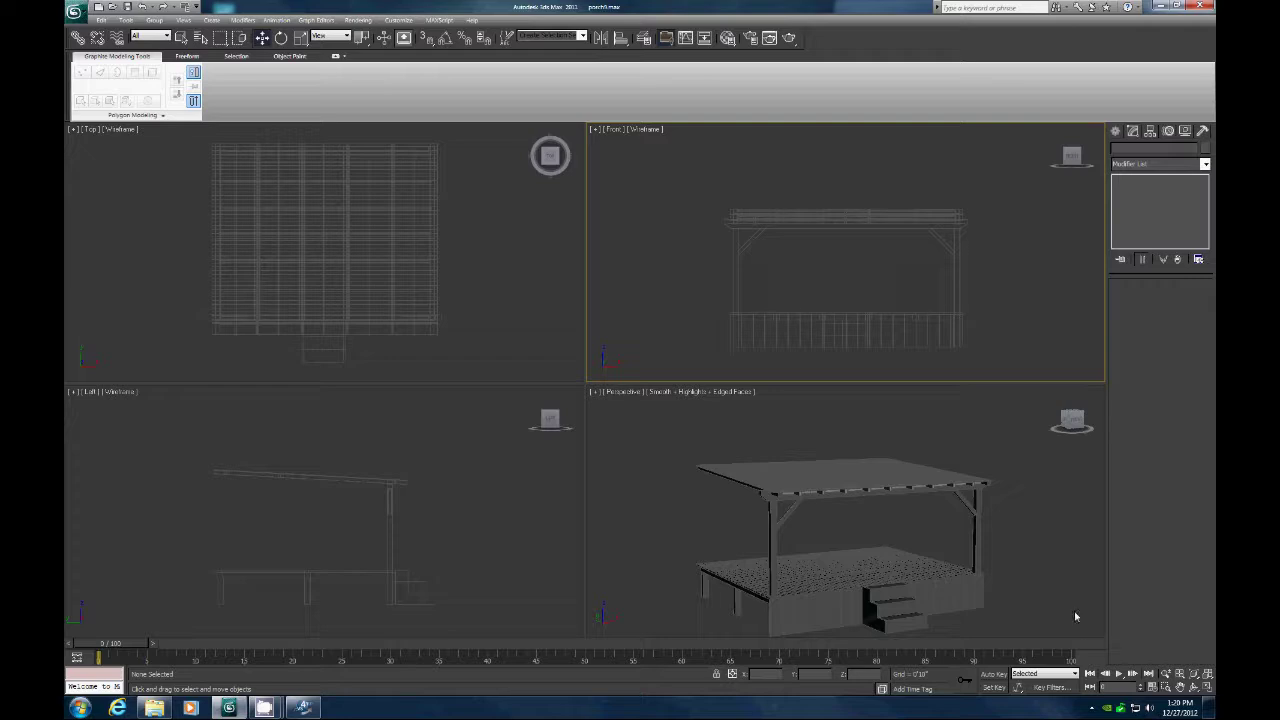
Render a close-up of the front skirting and steps in perspective, and inspect the panel grooves toward the deck's left corner.
left_click(1164, 686)
left_click_drag(894, 530, 989, 466)
left_click(1178, 688)
left_click_drag(980, 557, 982, 326)
left_click(789, 39)
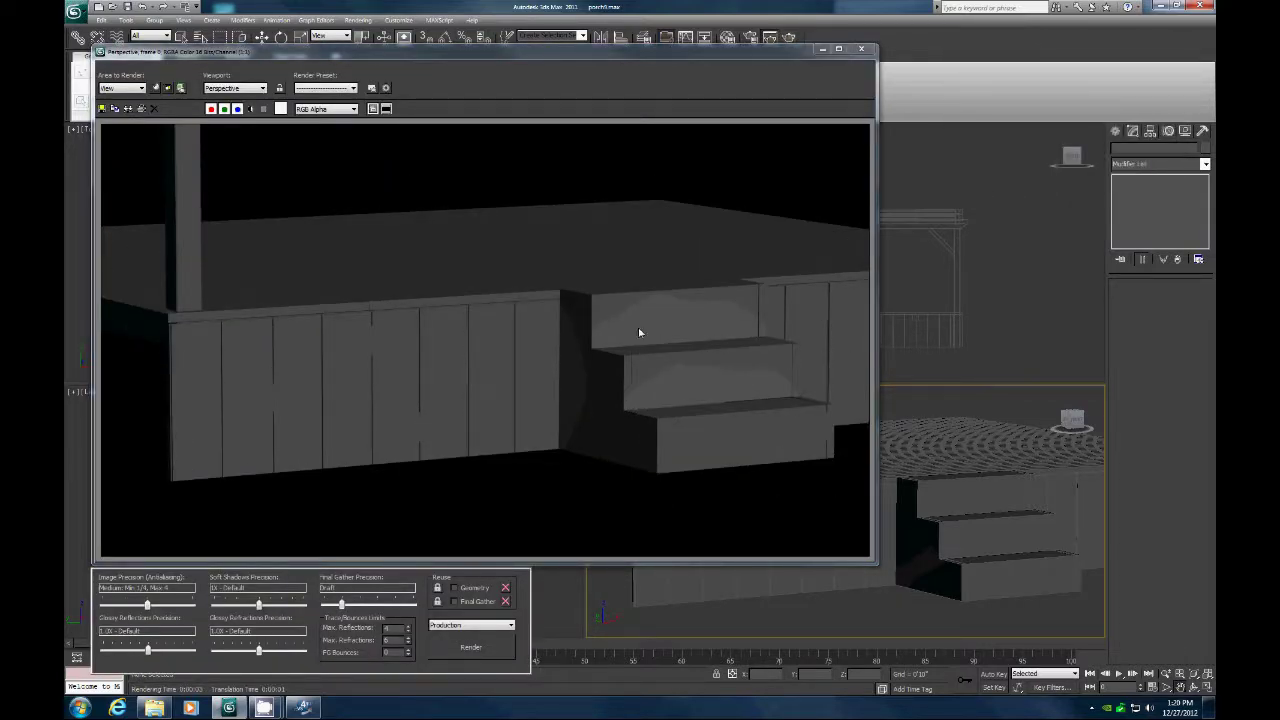
left_click(860, 49)
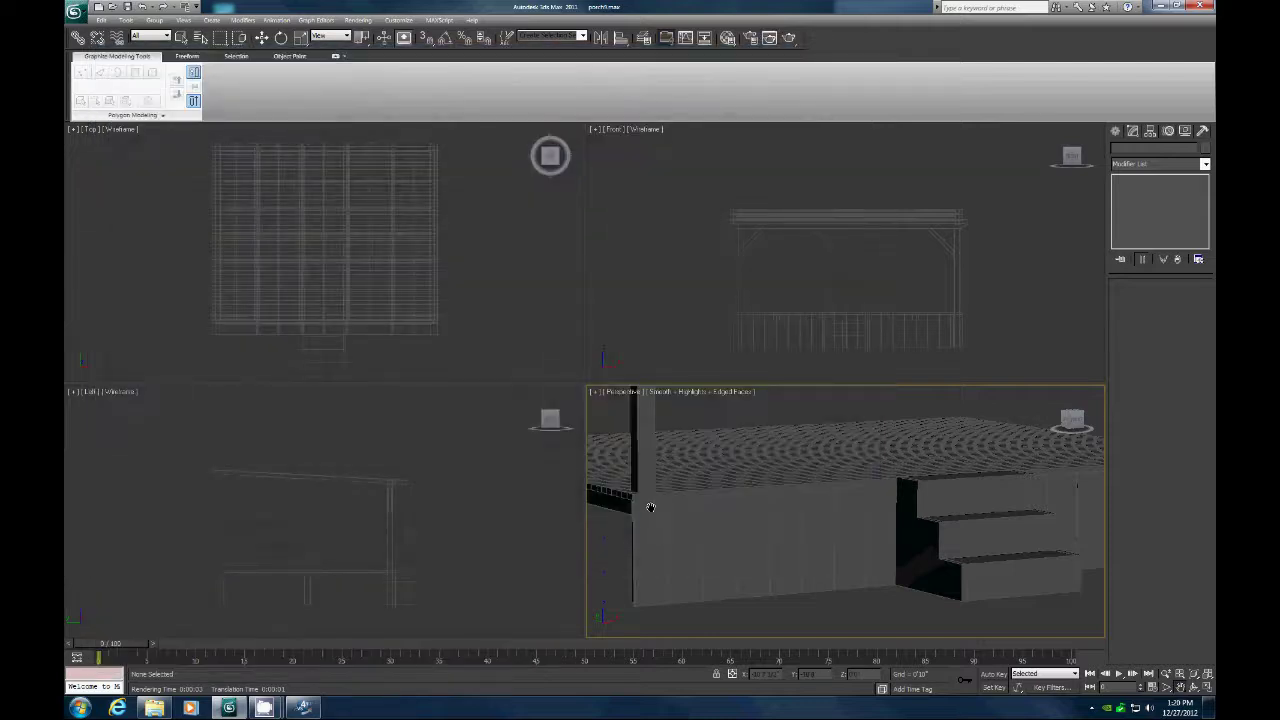
left_click(1165, 687)
left_click_drag(645, 487, 727, 434)
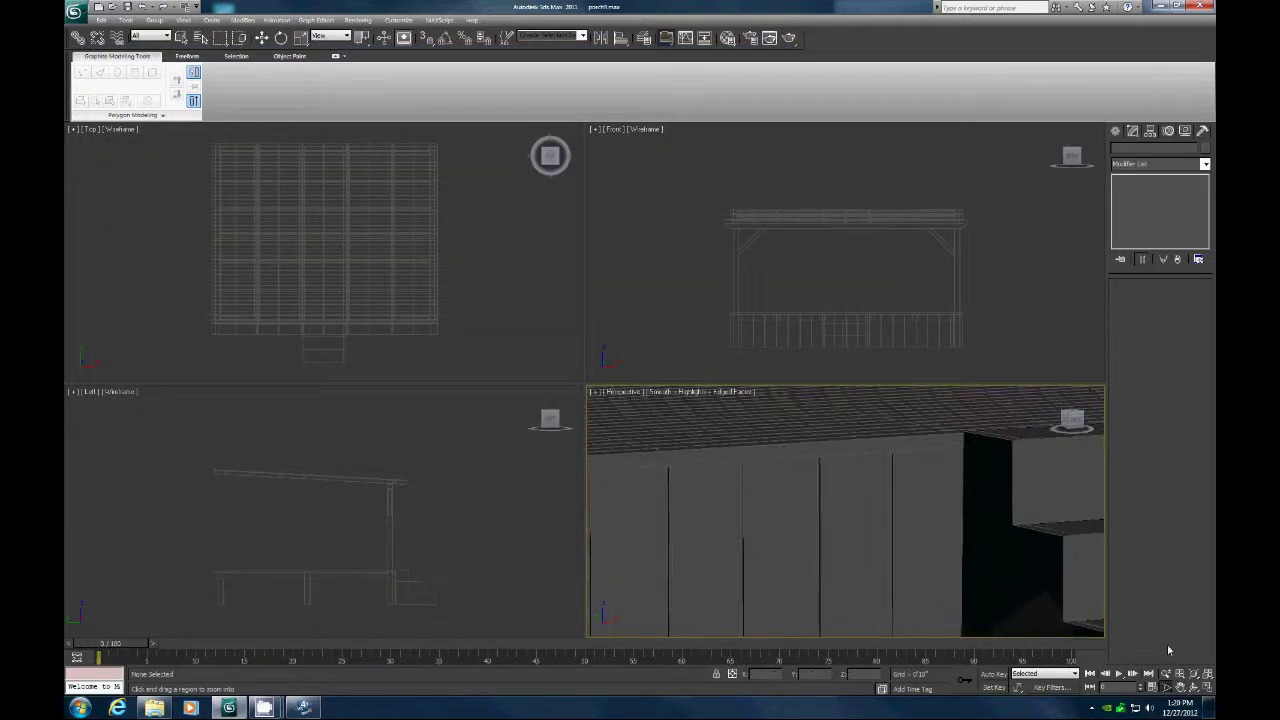
left_click(1181, 688)
left_click_drag(700, 529, 972, 463)
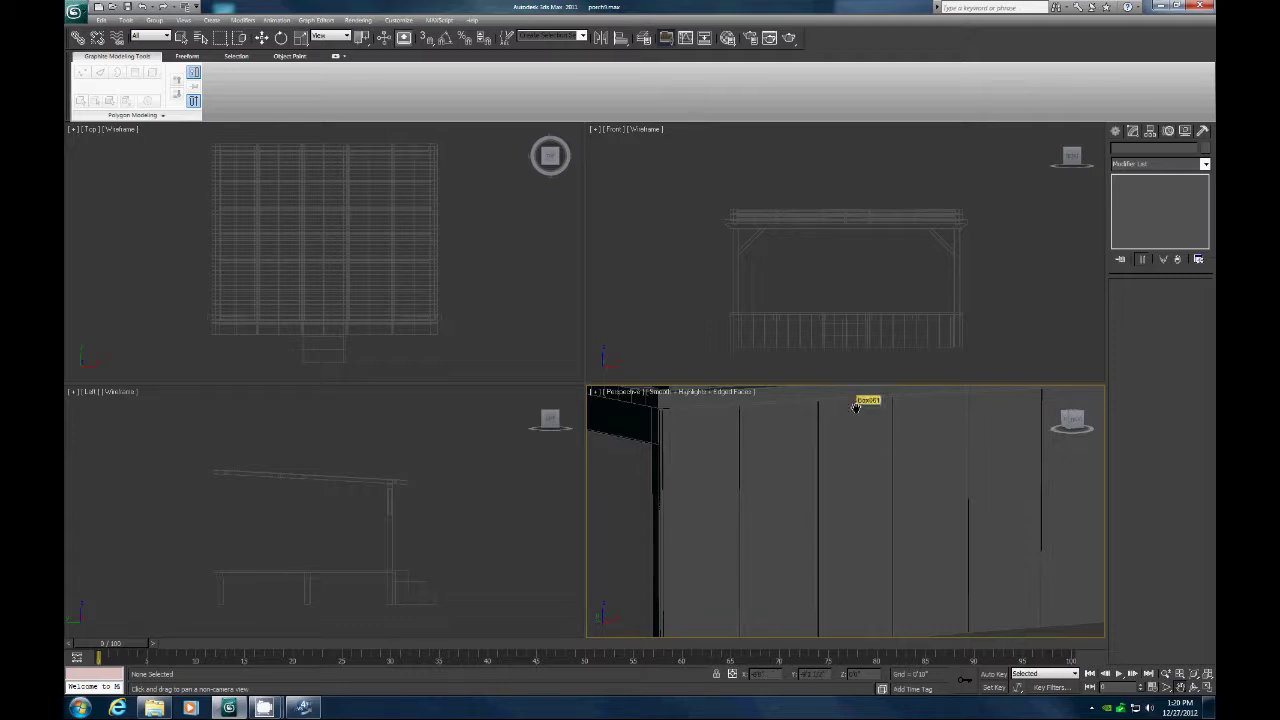
Examine the whole porch in perspective from its front-left corner, with the skirting, steps and roof in view.
left_click(1194, 674)
left_click(1194, 688)
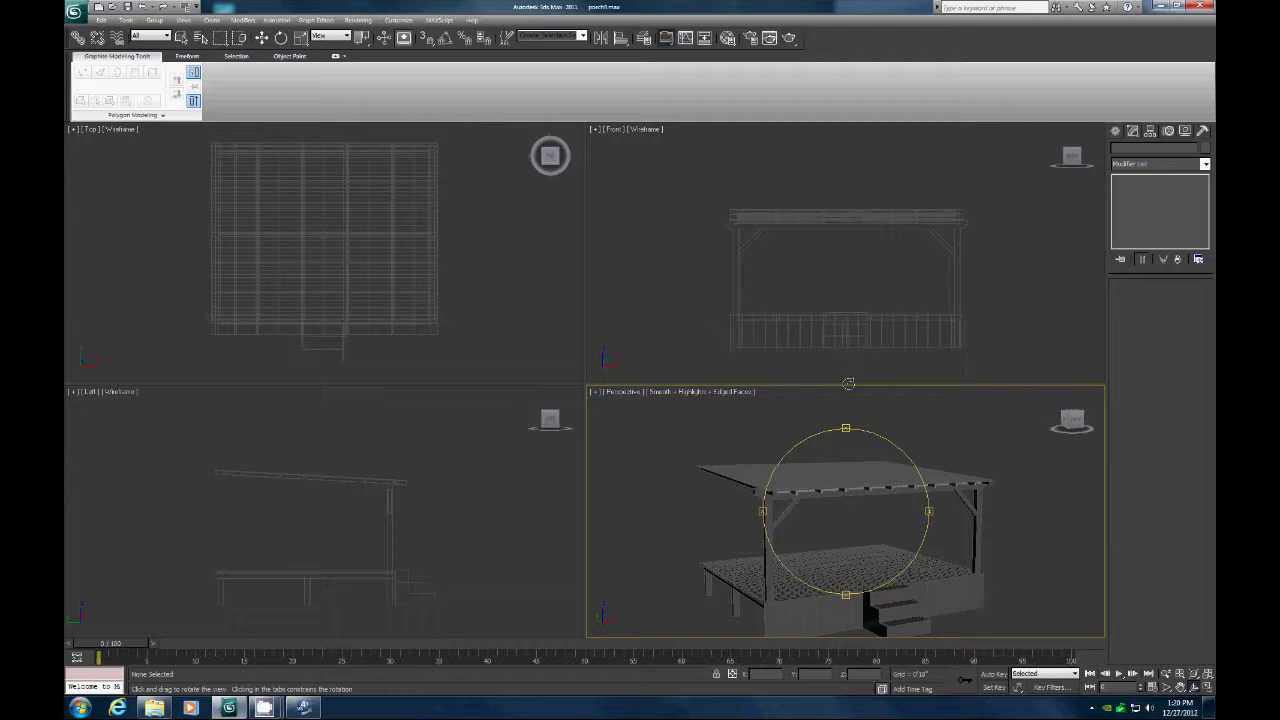
left_click_drag(856, 527, 918, 550)
left_click(1166, 688)
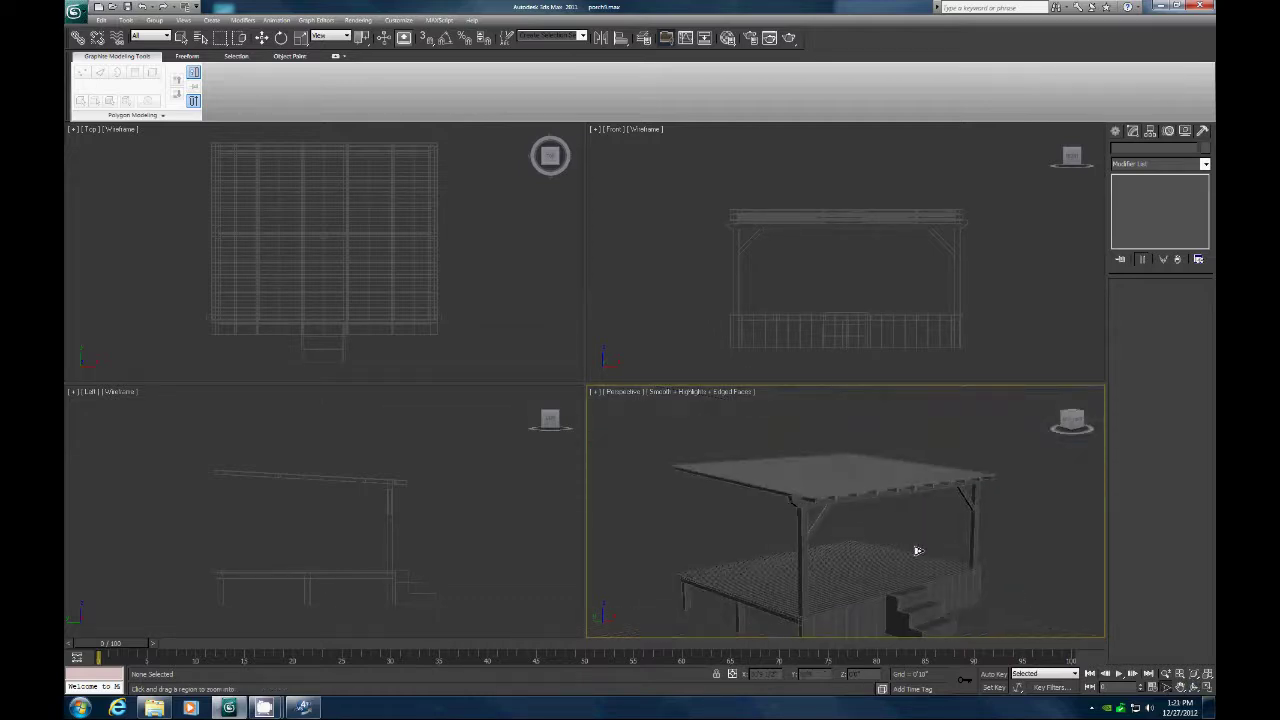
left_click(1181, 688)
left_click_drag(654, 602, 658, 537)
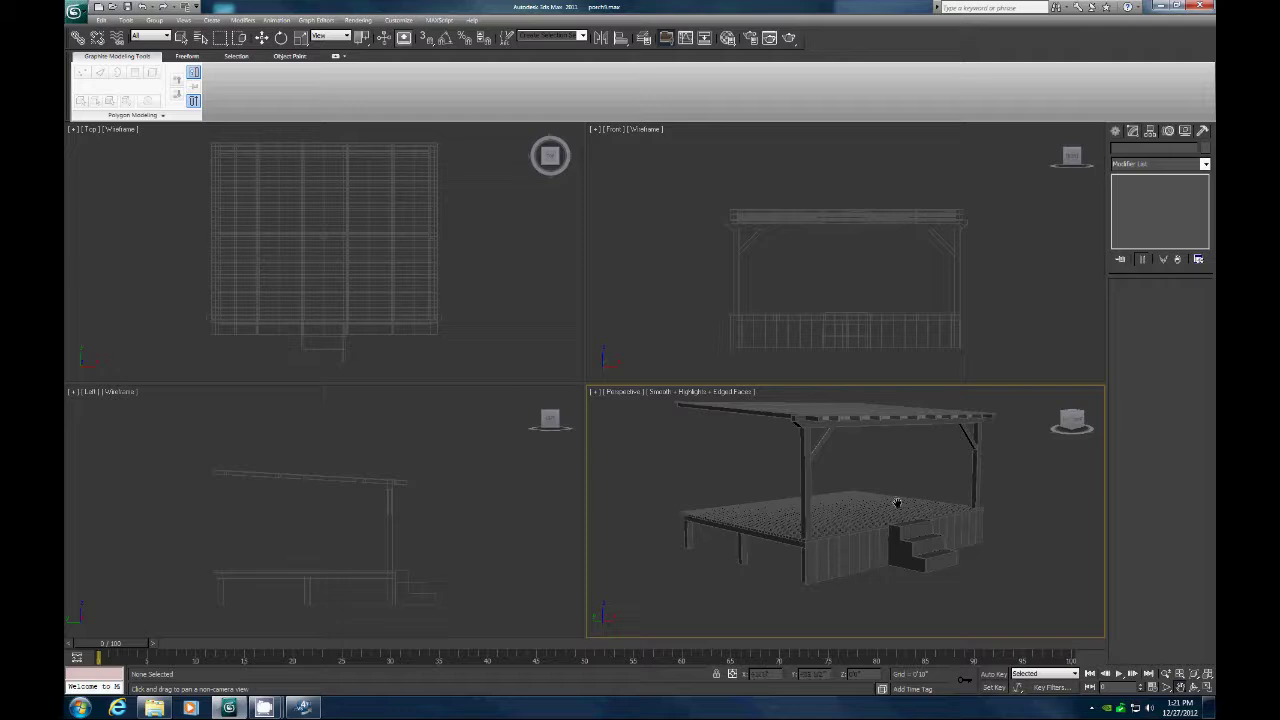
left_click(1166, 687)
left_click_drag(957, 578, 981, 559)
left_click(1180, 686)
left_click_drag(931, 494, 925, 526)
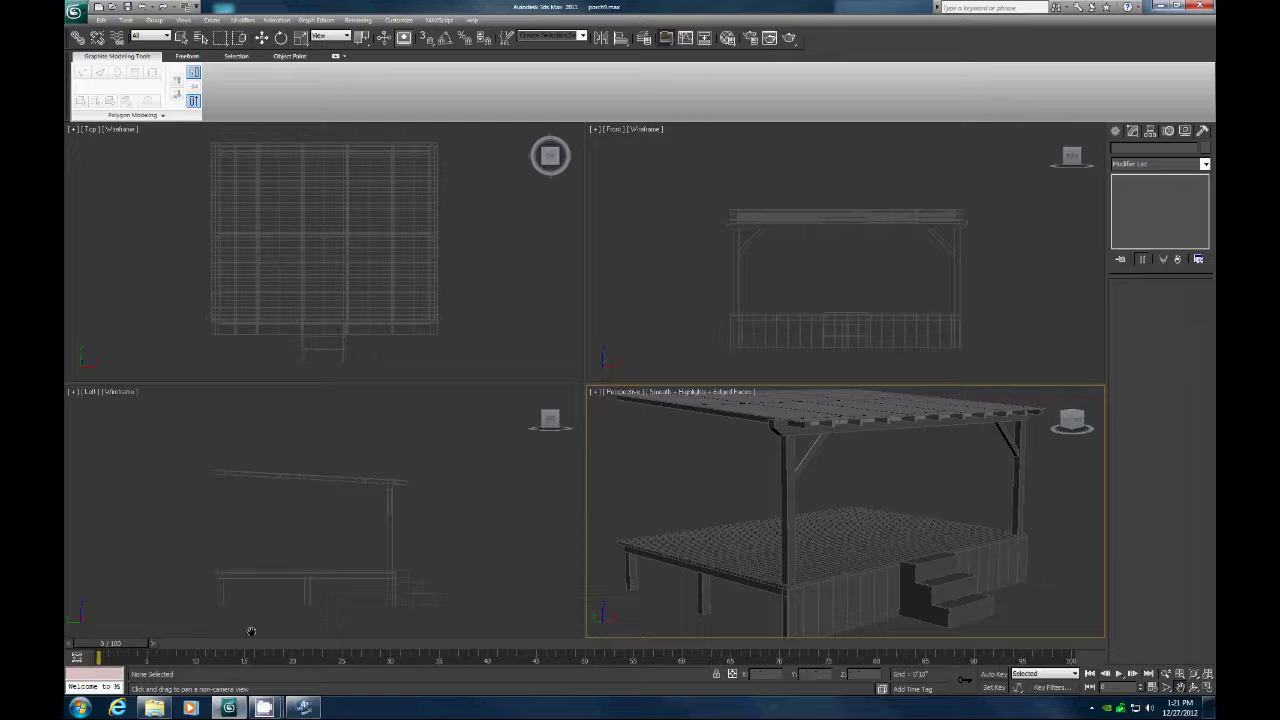